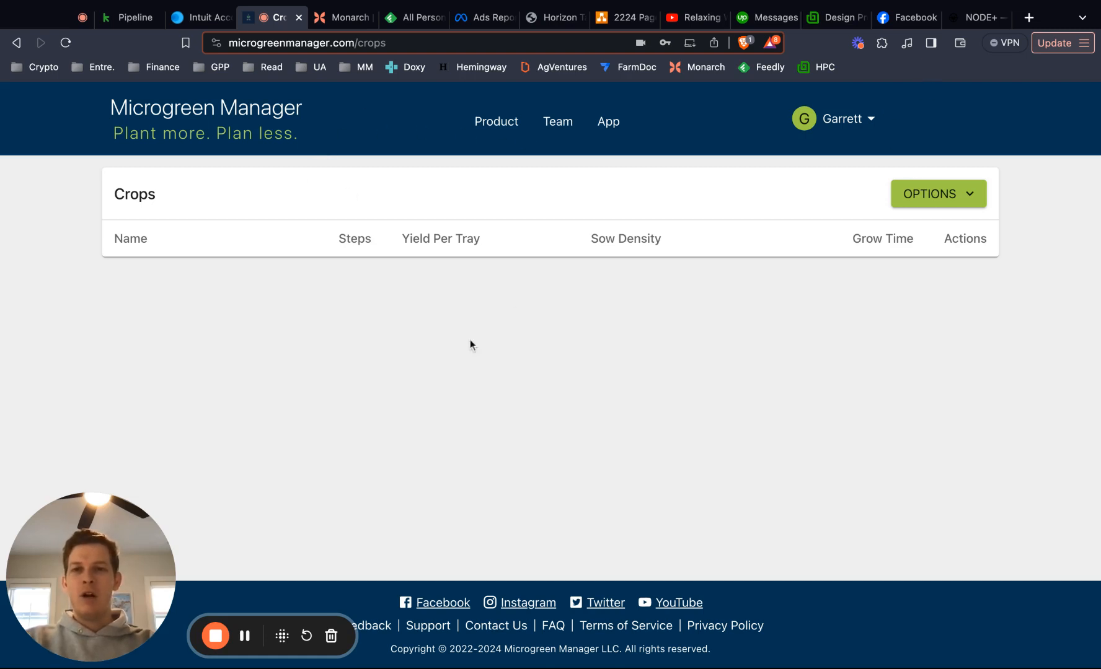
- Open the New Crop form from the Crops page, review its fields, and close it without adding a crop
click(617, 127)
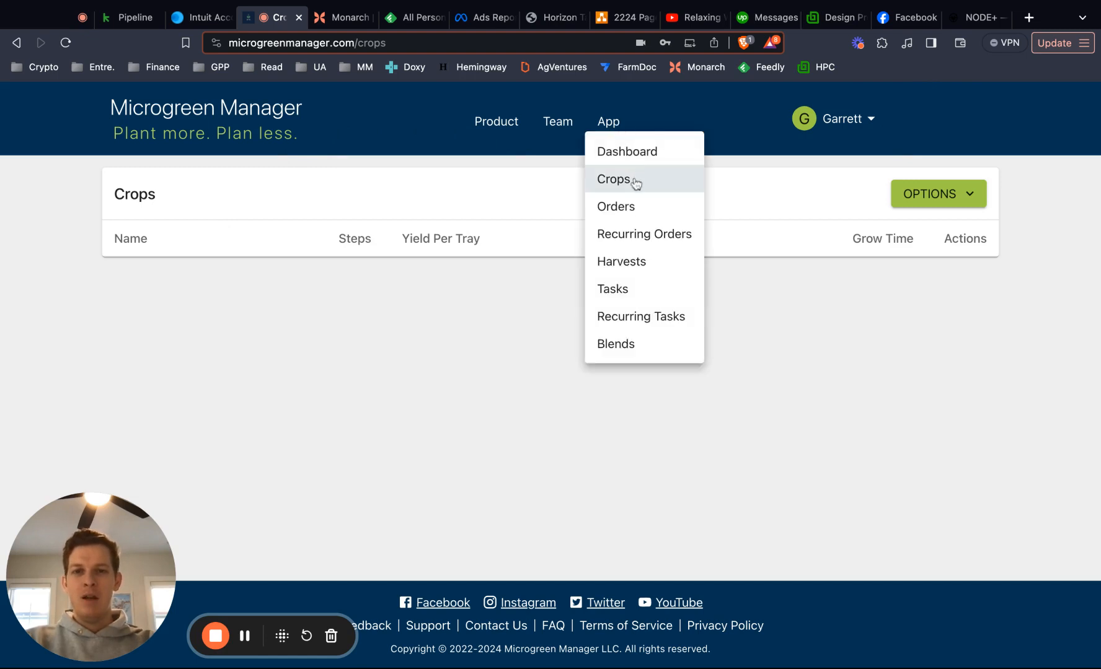
click(819, 292)
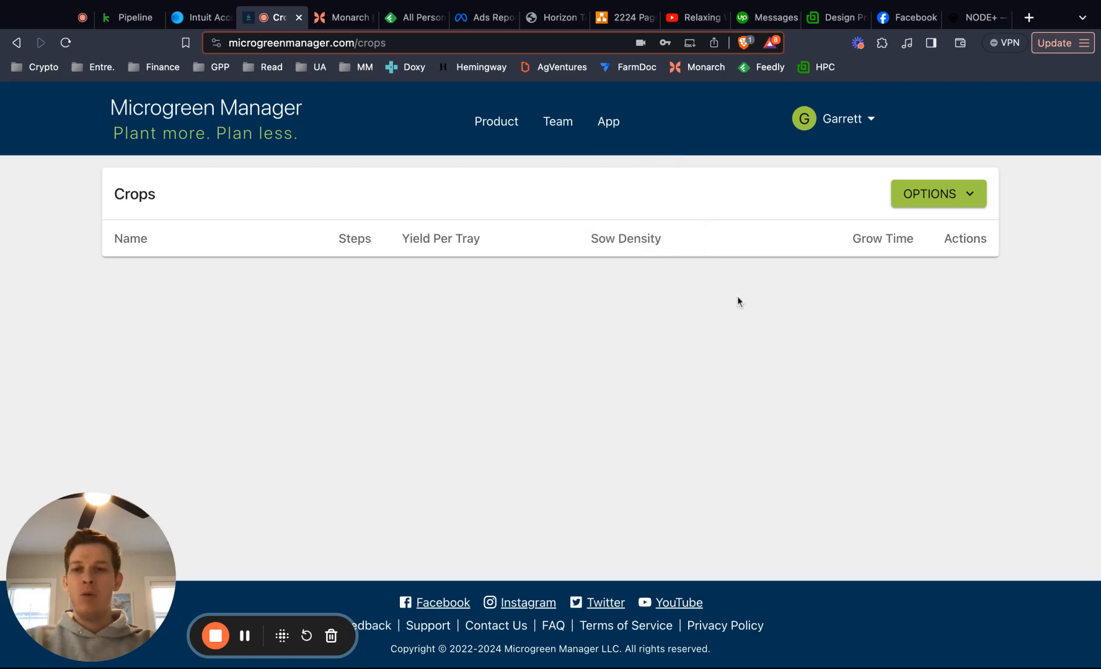
click(907, 205)
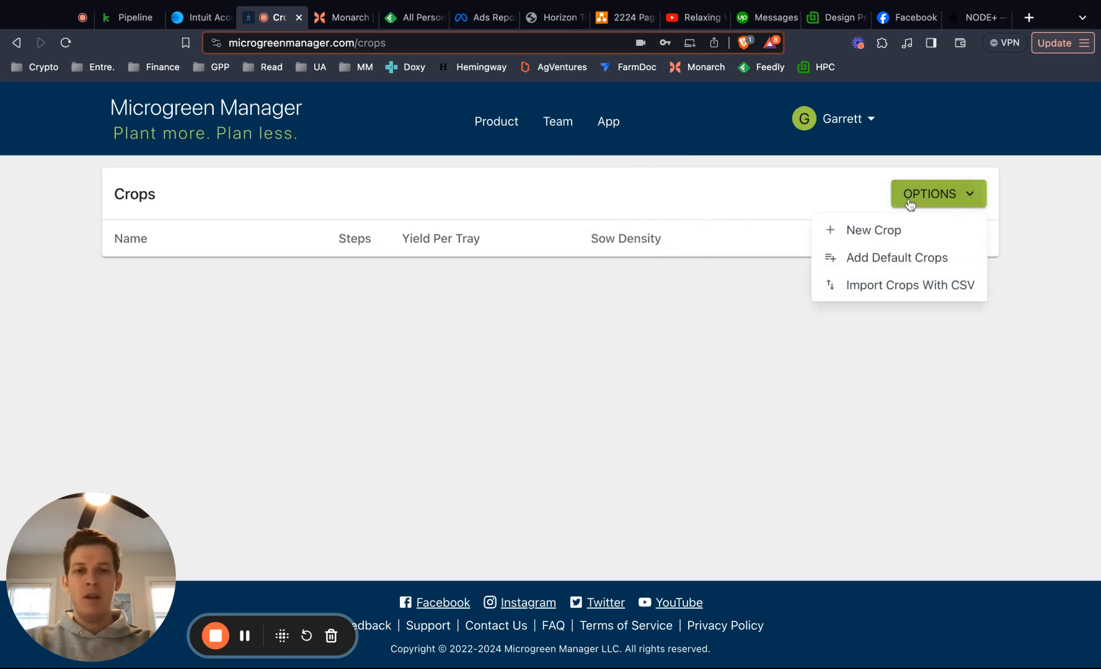
click(863, 234)
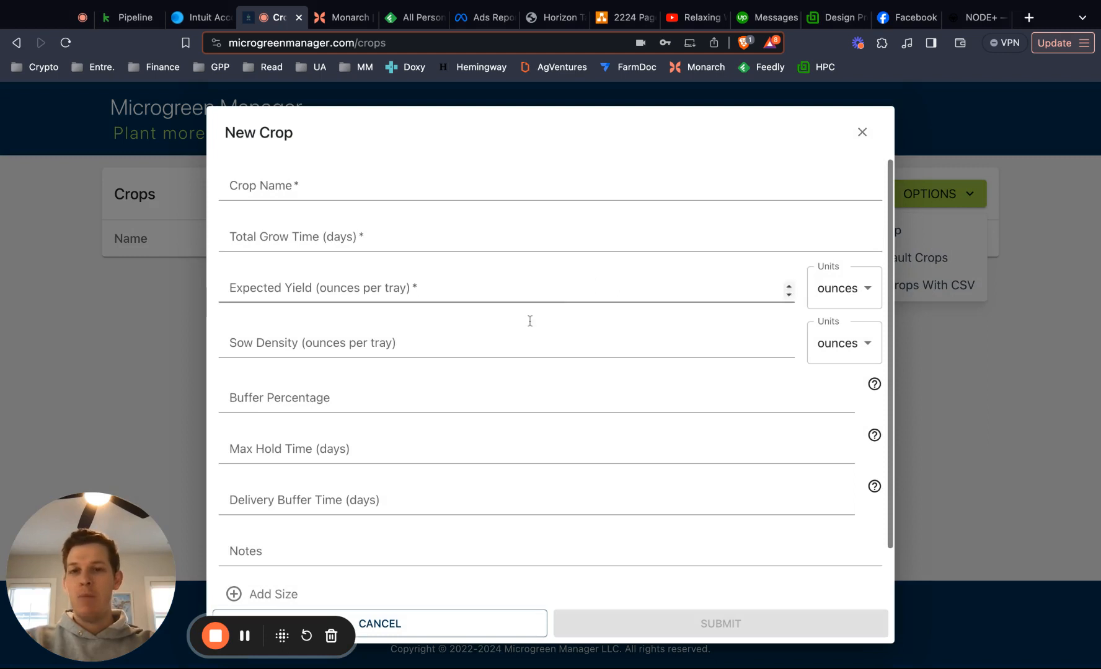
scroll(530, 325, down, 1)
scroll(481, 278, up, 1)
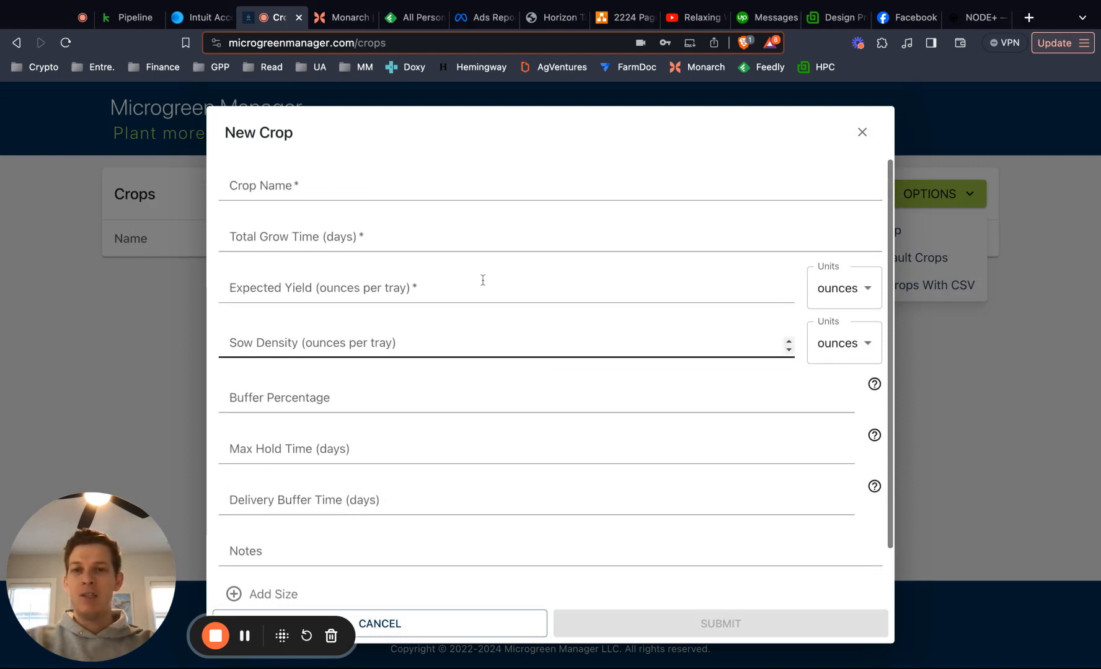
click(124, 332)
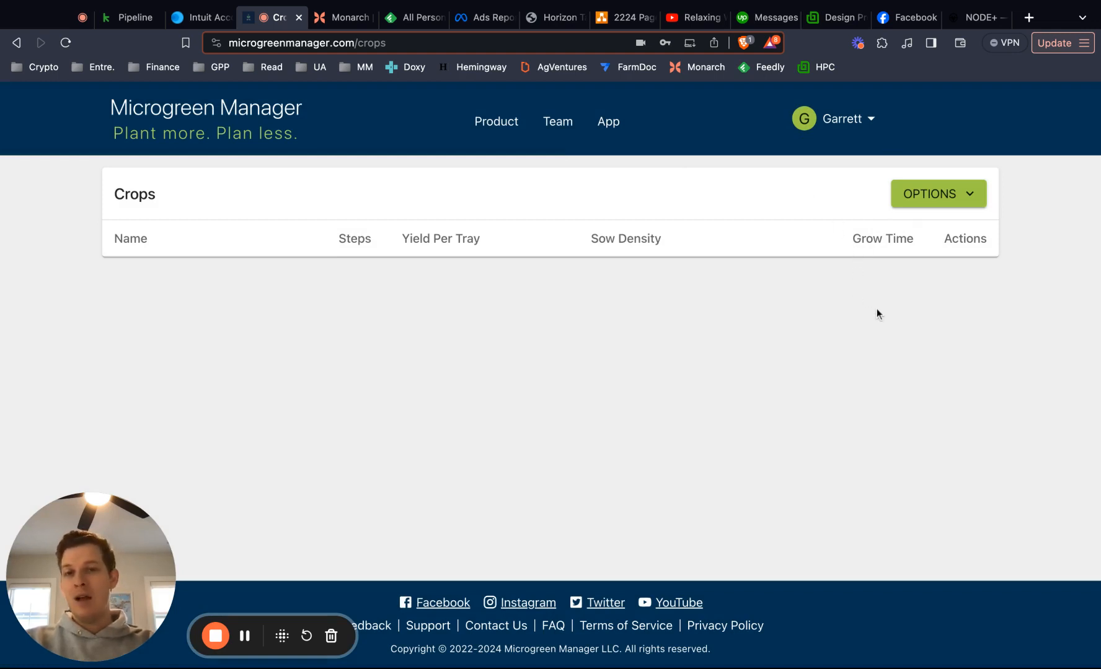
- Start importing crops with CSV and download the crop import template
click(952, 196)
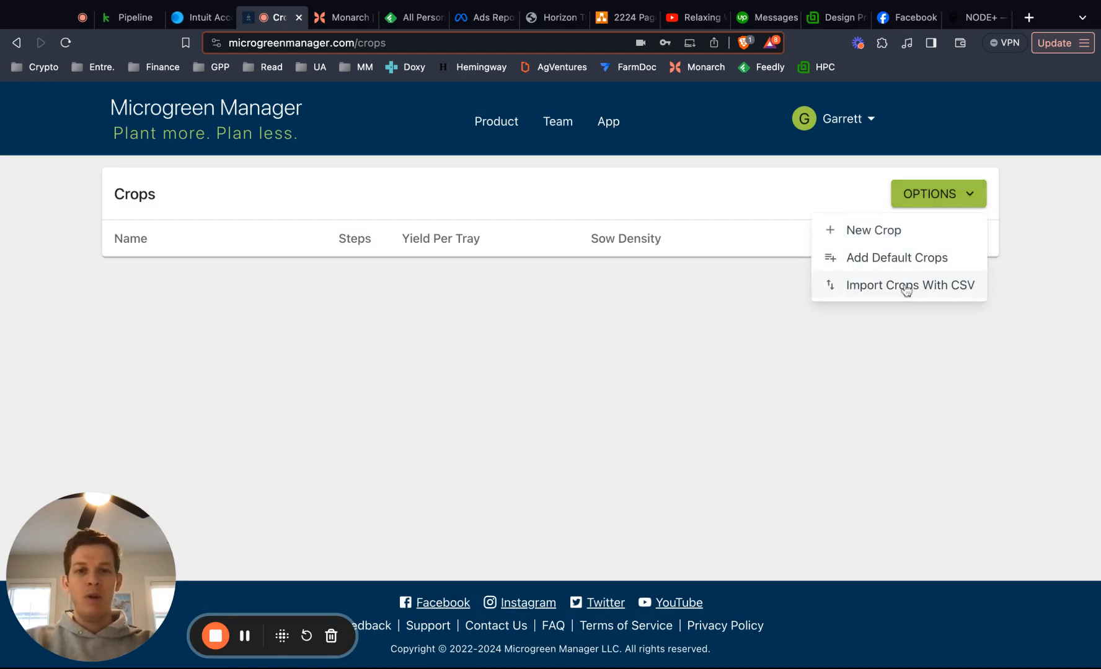
click(954, 288)
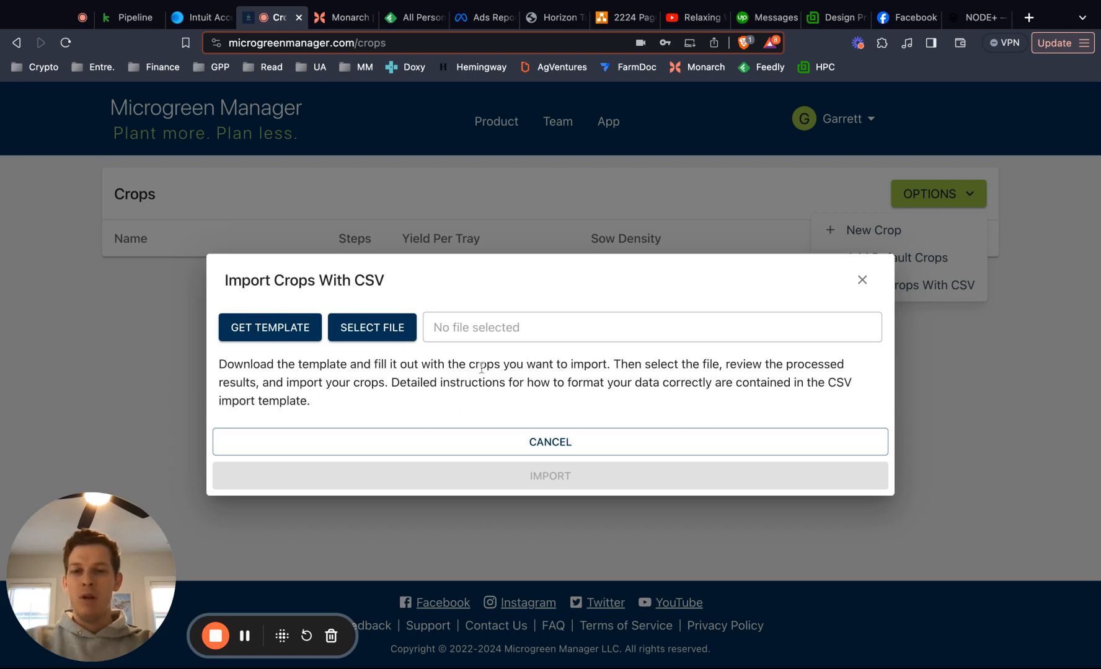
click(291, 329)
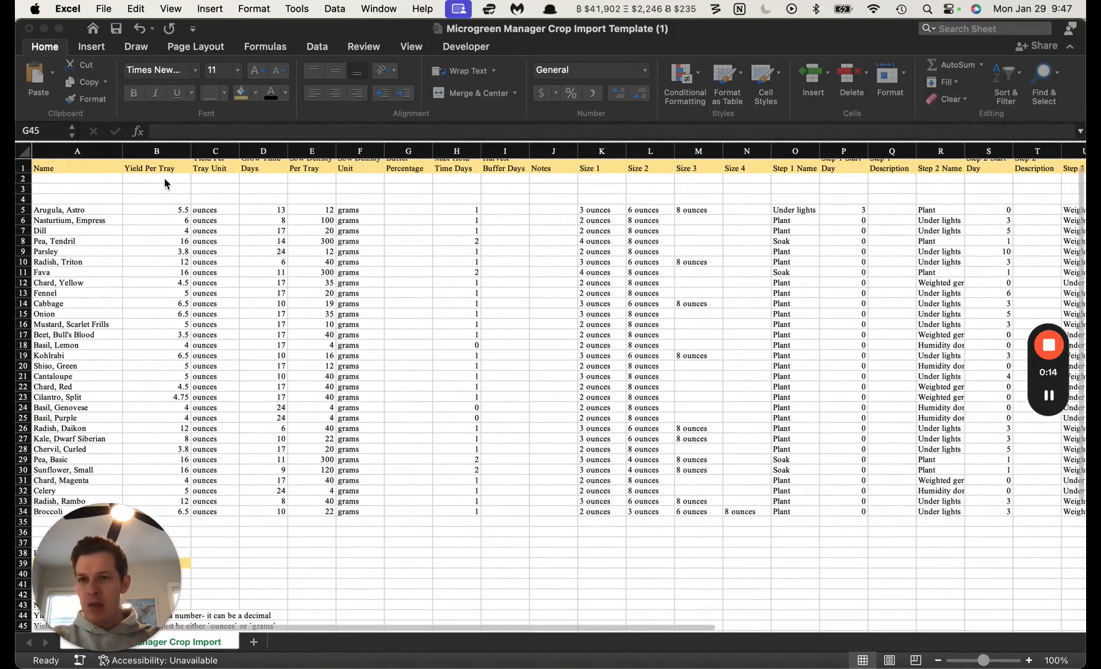
- In the Excel crop import template, examine the Arugula, Astro row's yield, grow time, sow density, buffer and hold time columns
scroll(287, 176, up, 1)
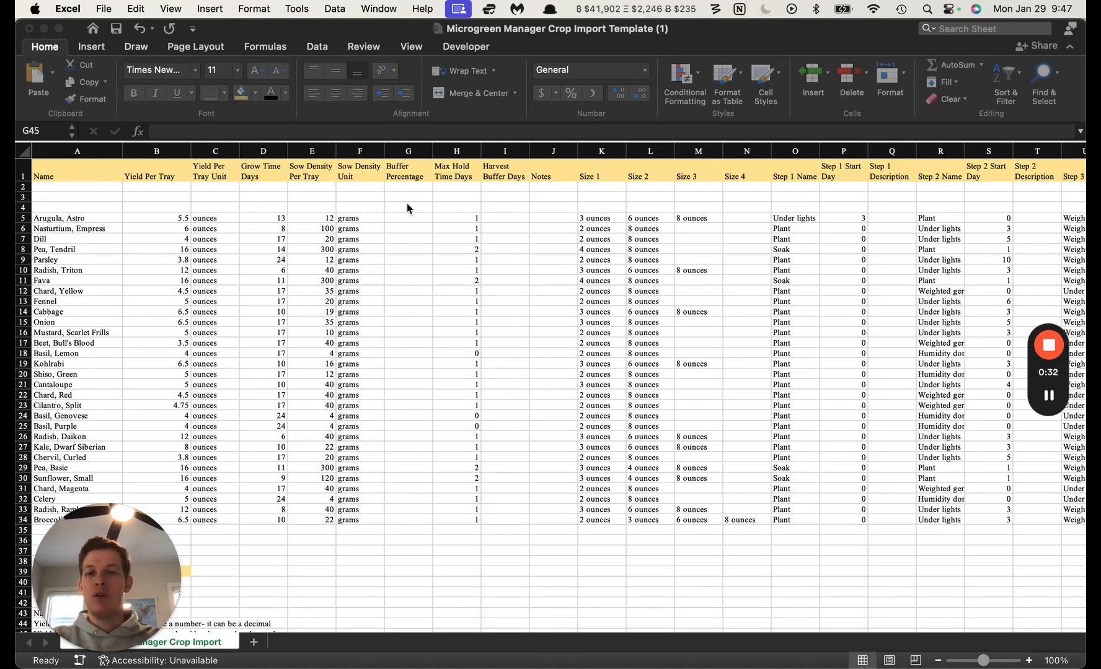
scroll(285, 272, down, 1)
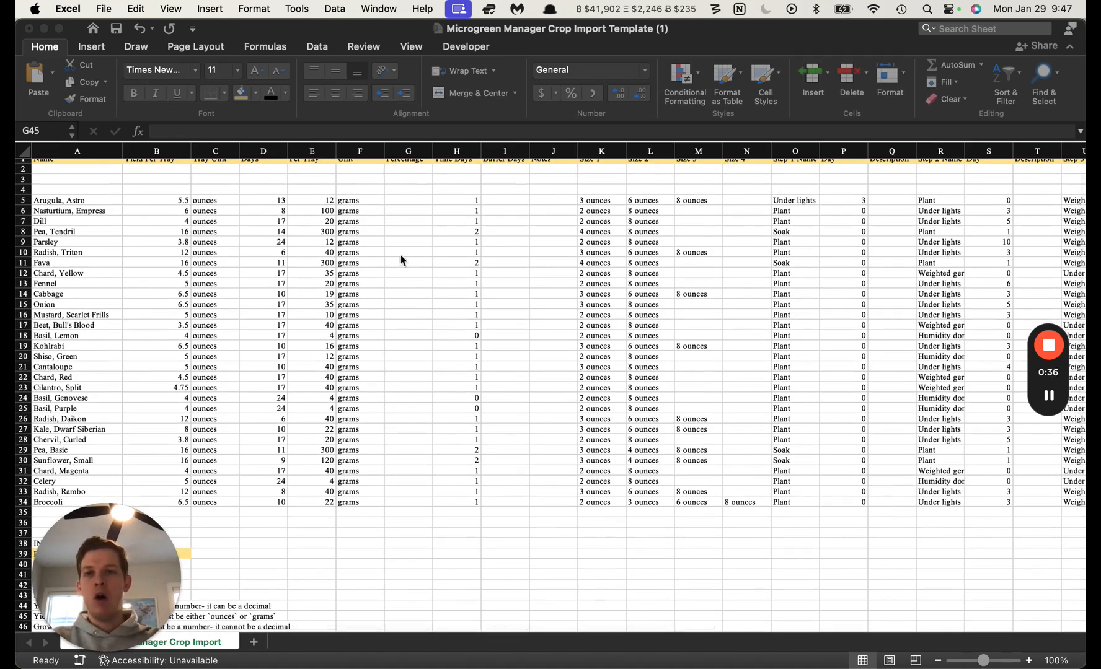
scroll(93, 198, up, 1)
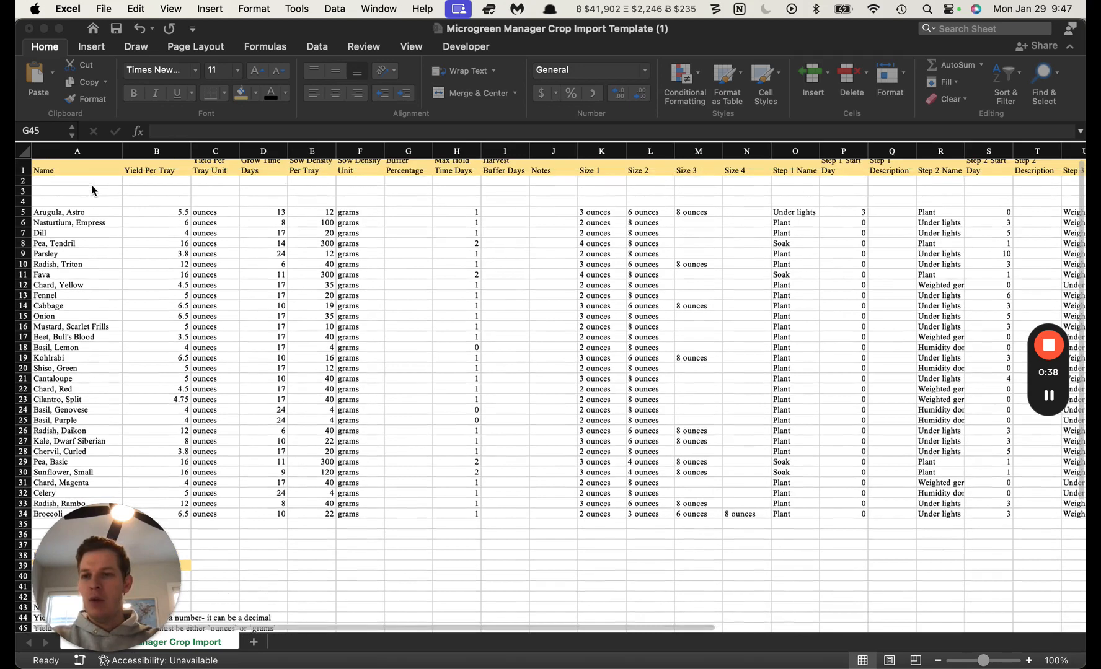
click(35, 218)
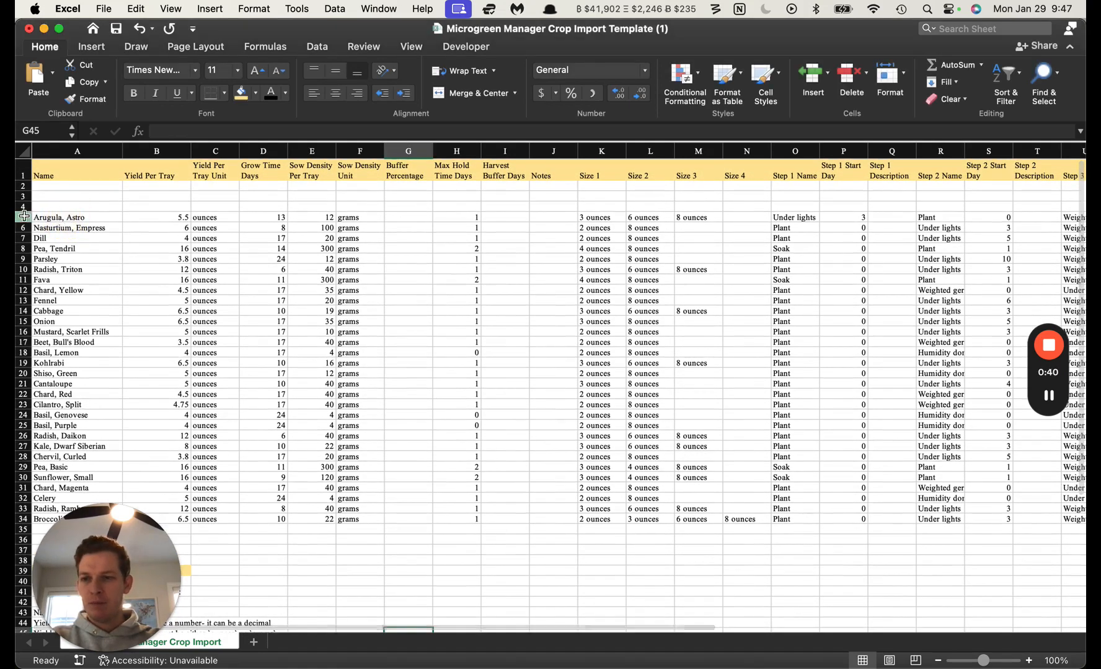
click(23, 218)
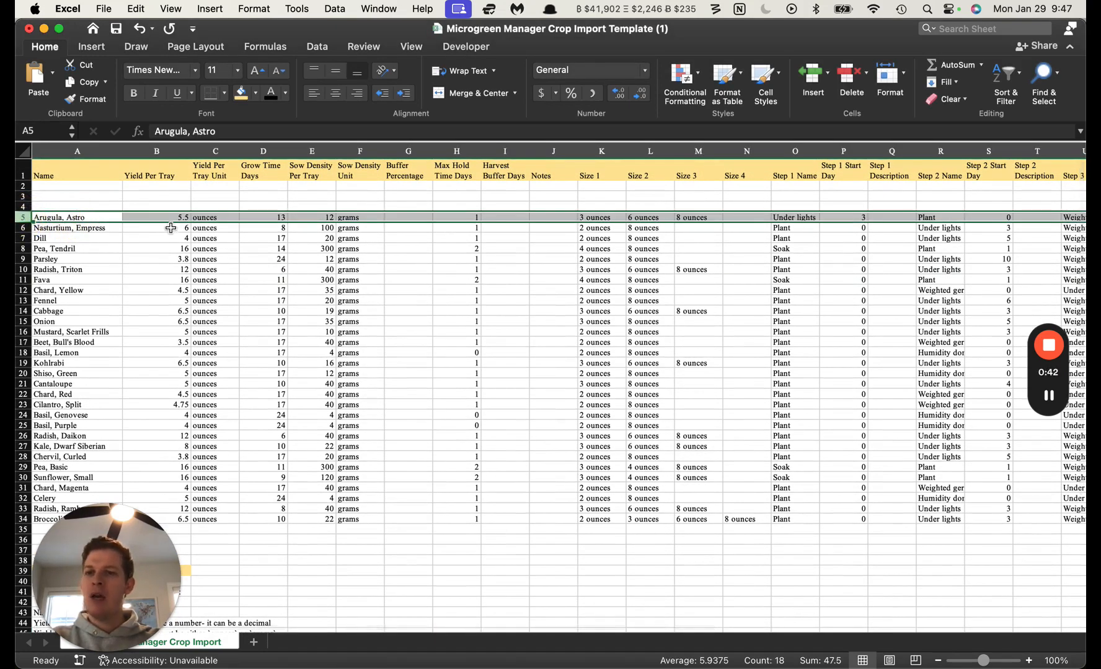
click(205, 218)
click(275, 222)
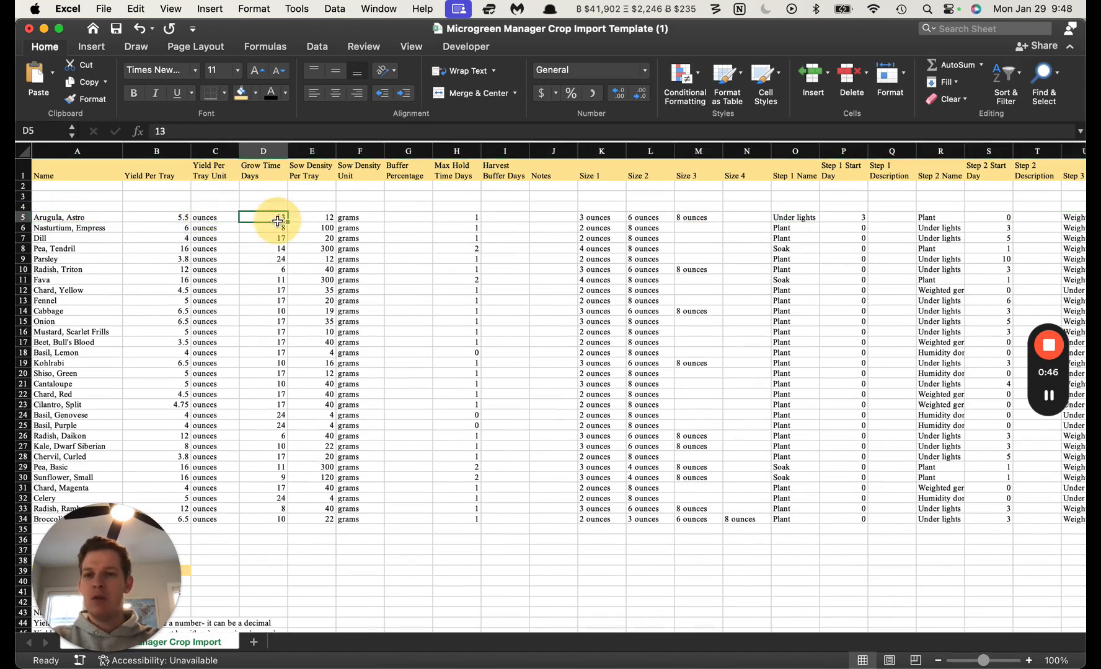
click(321, 217)
click(358, 218)
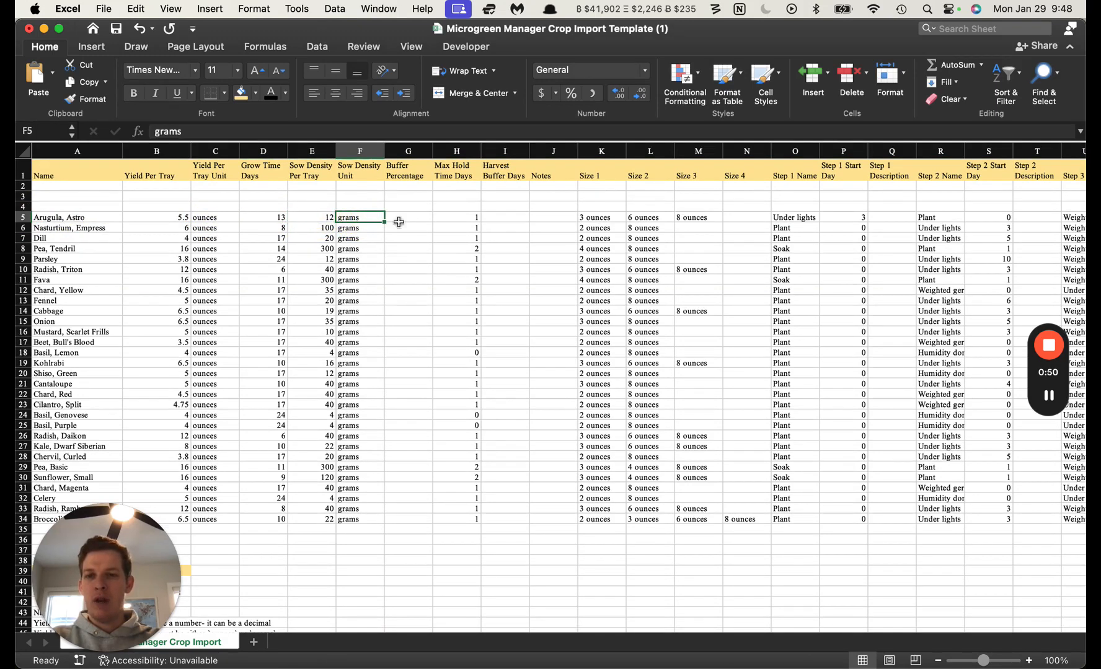
click(463, 218)
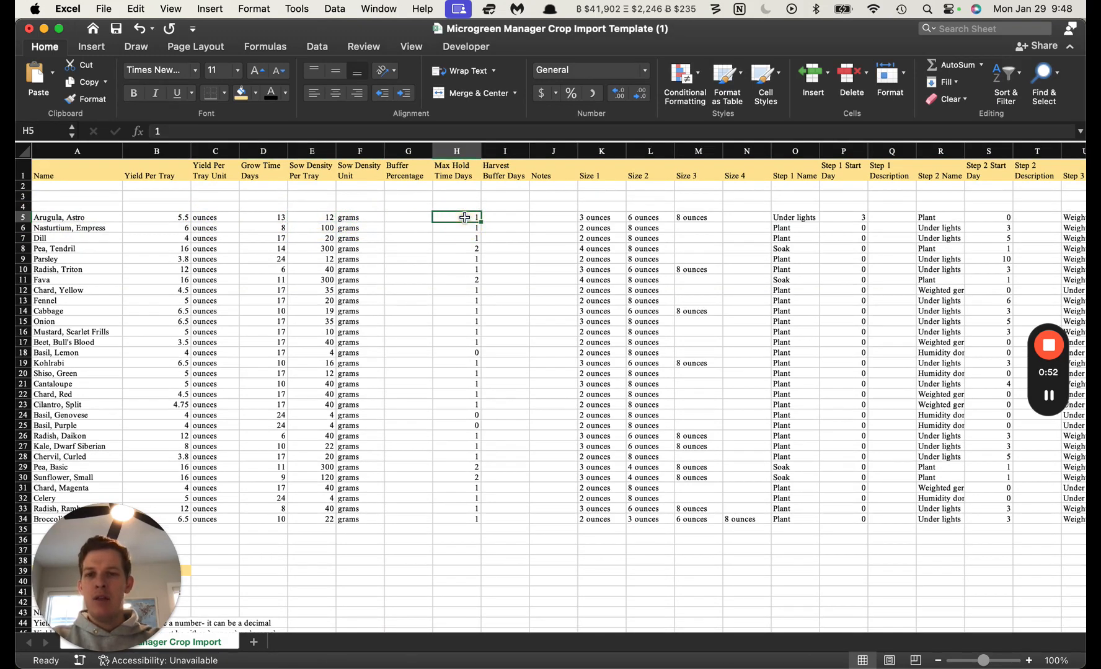
scroll(645, 209, up, 1)
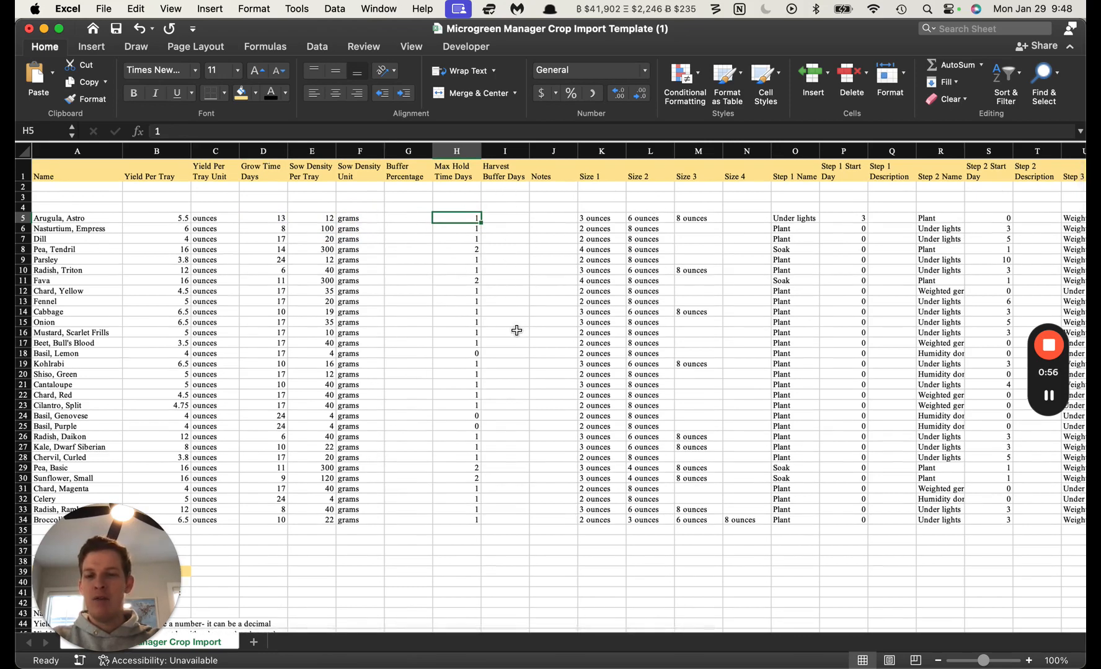
click(513, 220)
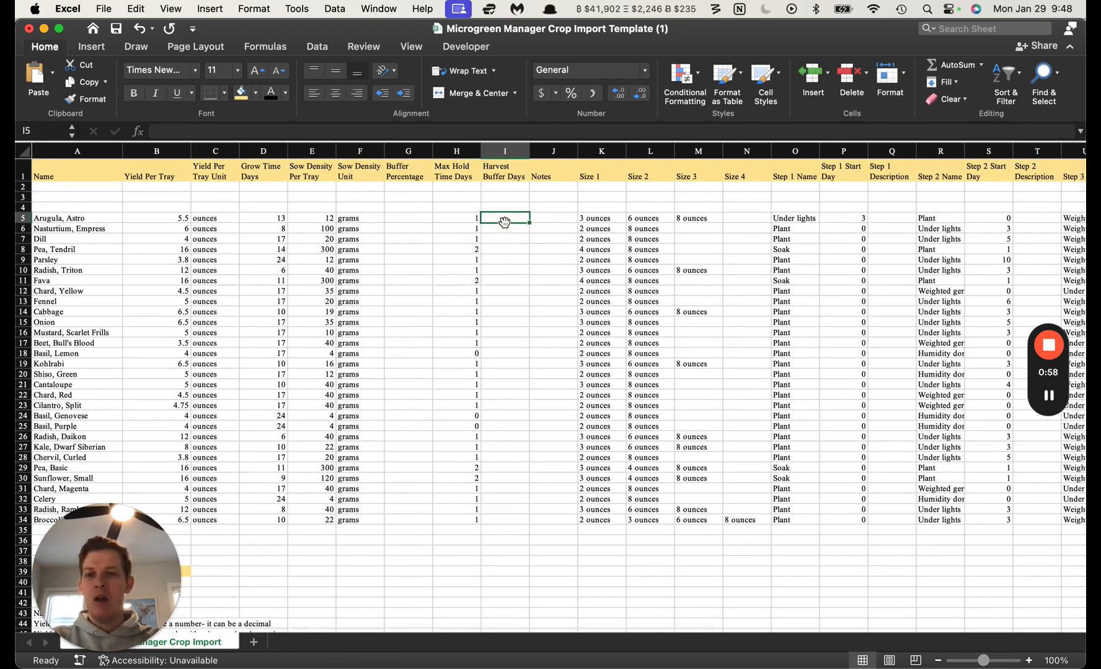
click(415, 212)
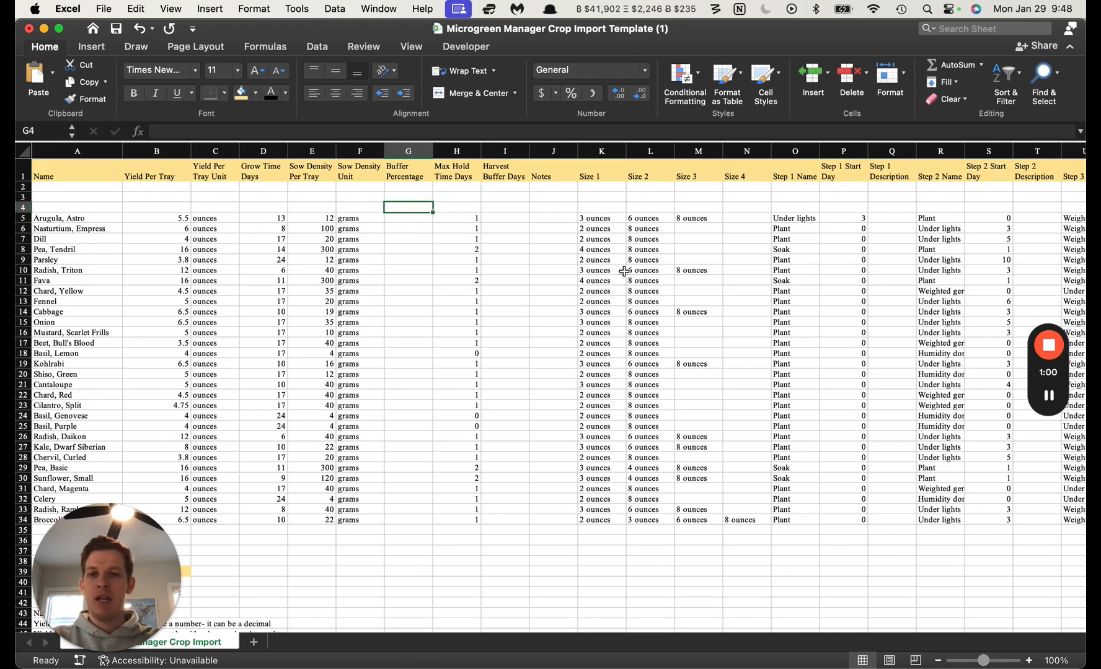
- Examine the size columns for the Arugula, Astro row in the template
scroll(600, 246, right, 2)
click(567, 218)
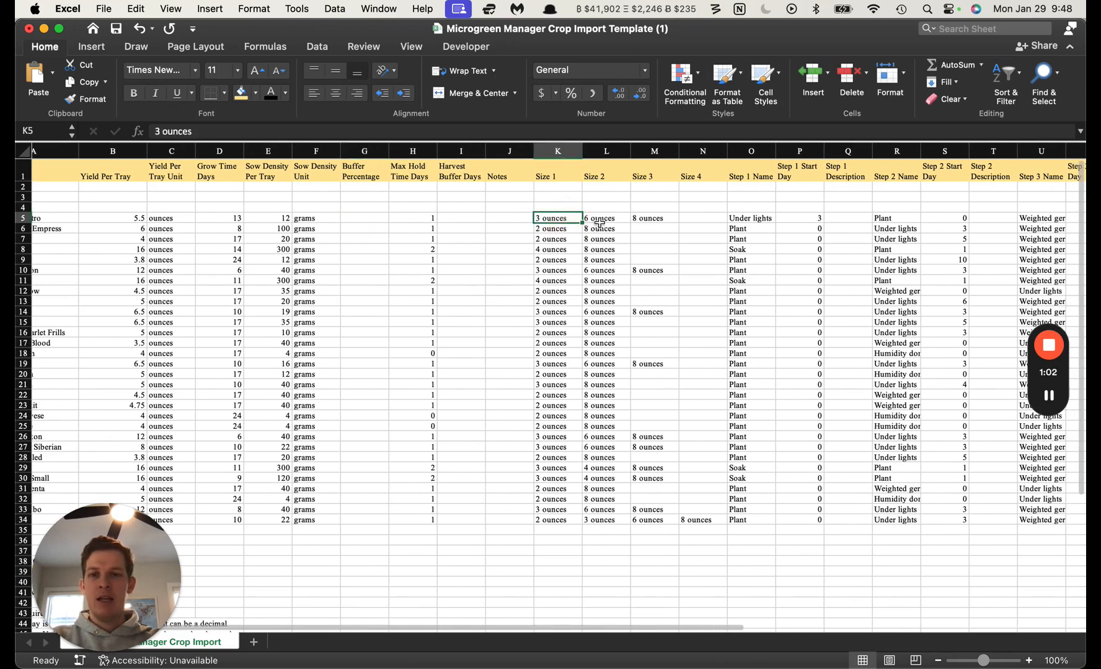
click(617, 222)
click(653, 225)
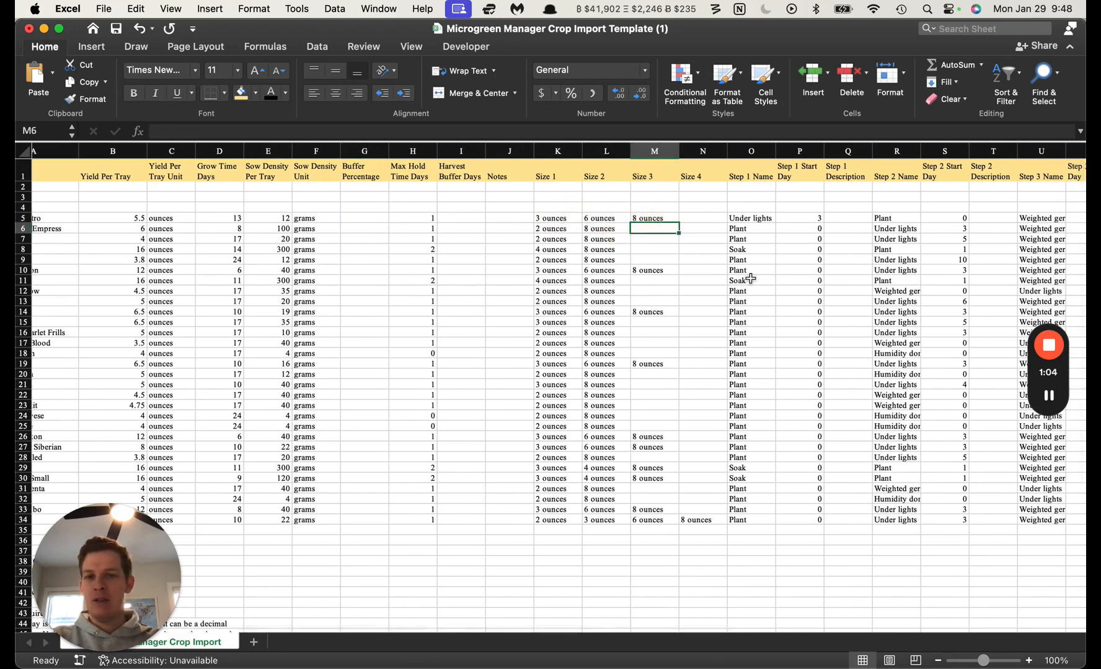
- Review the growing step name and start day columns across the template, from Step 1 through Step 6
scroll(750, 279, right, 4)
scroll(750, 279, right, 5)
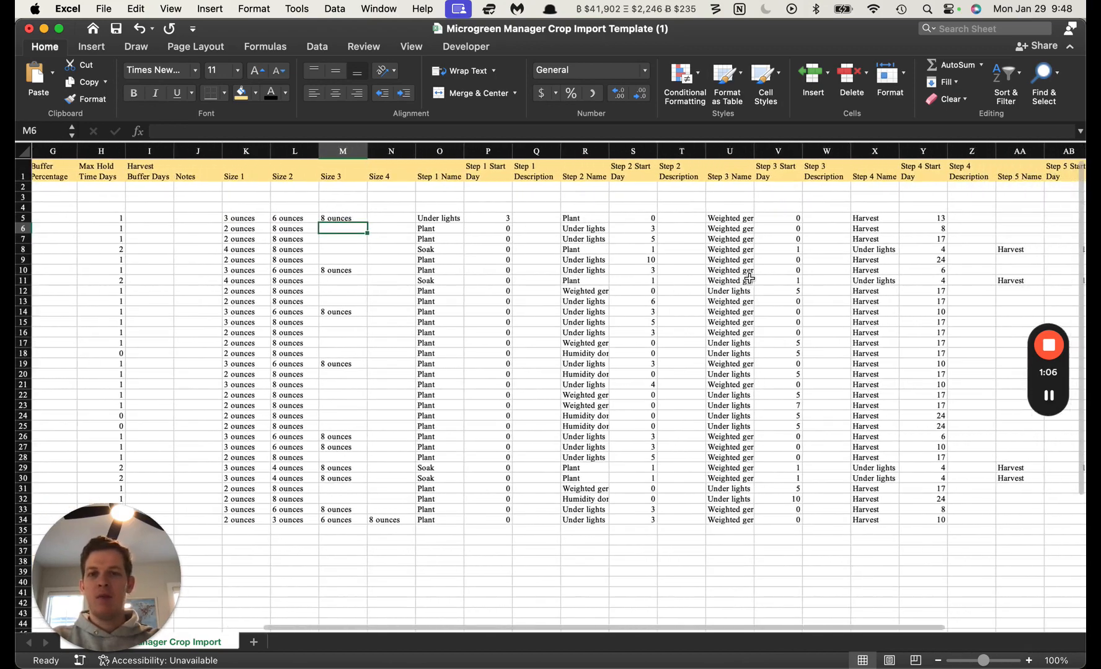
click(414, 219)
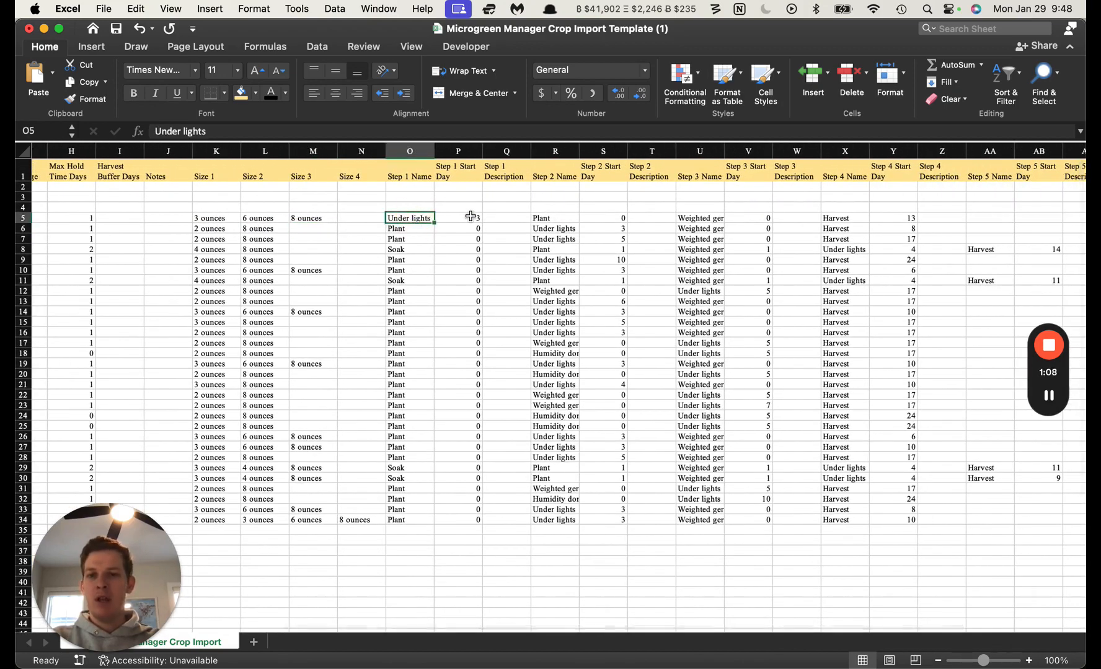
click(562, 218)
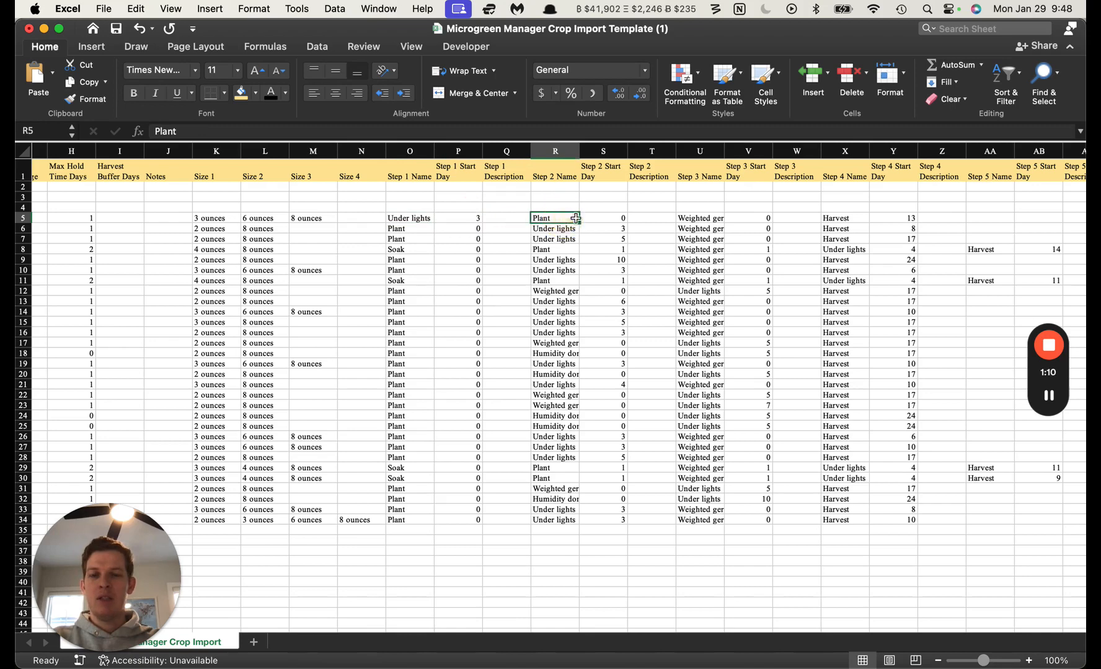
click(615, 220)
click(692, 220)
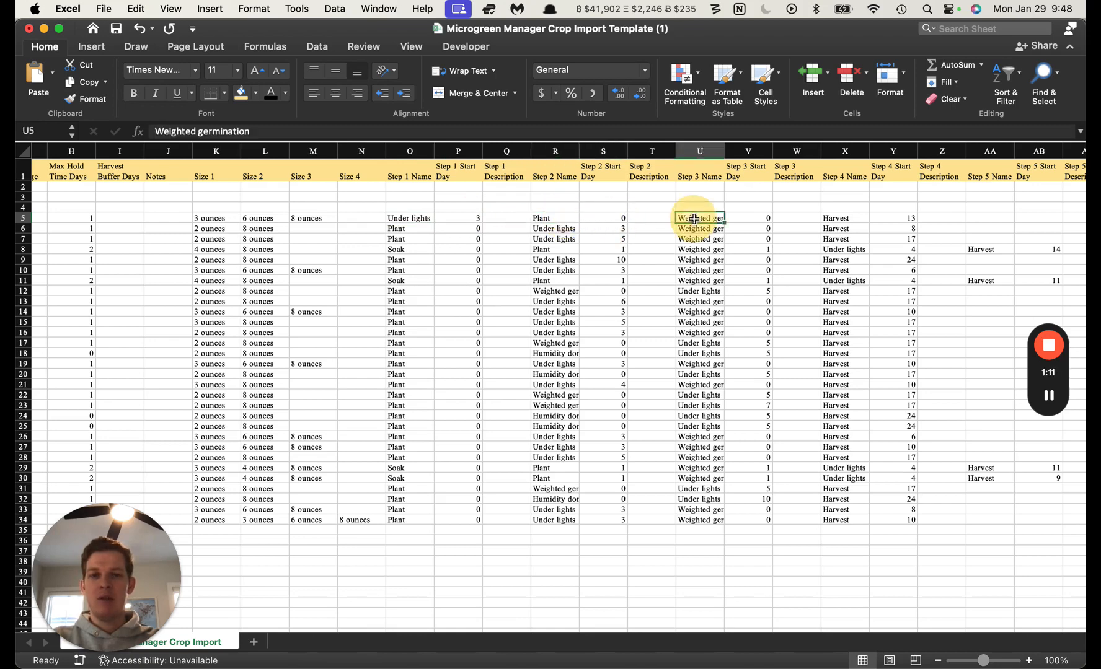
scroll(849, 230, right, 2)
click(837, 228)
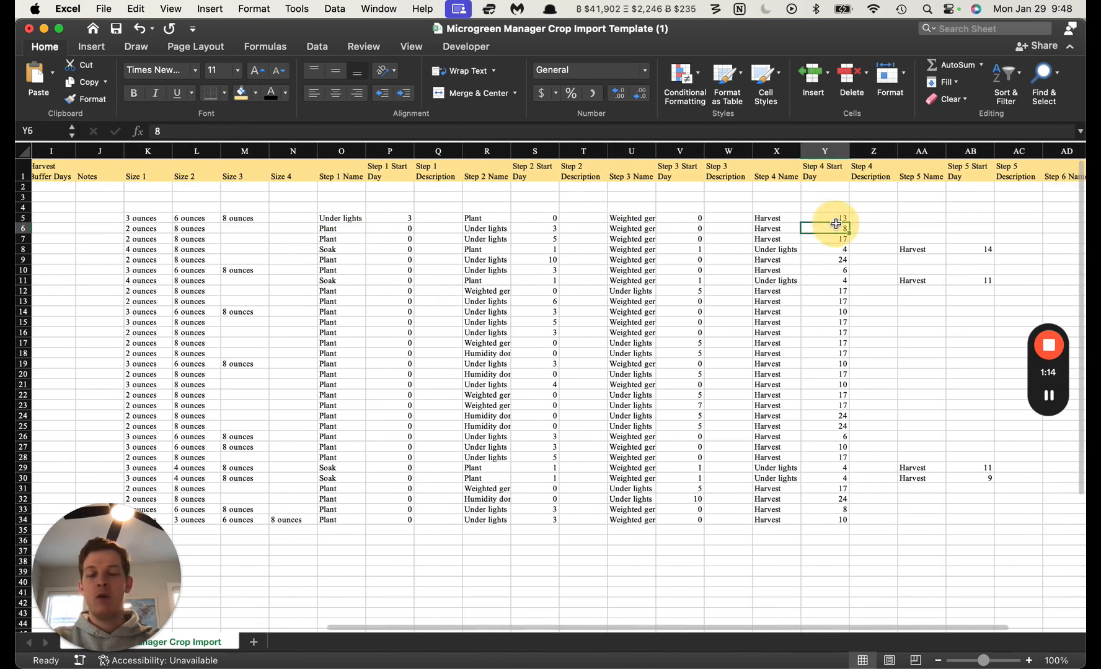
scroll(838, 240, right, 5)
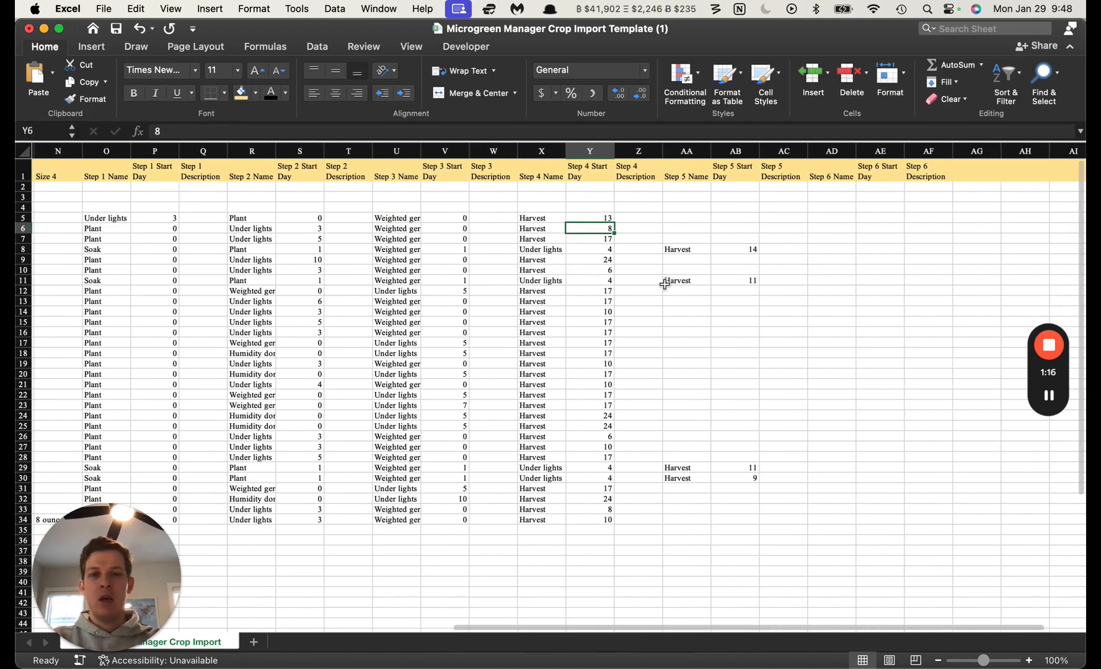
scroll(443, 335, left, 13)
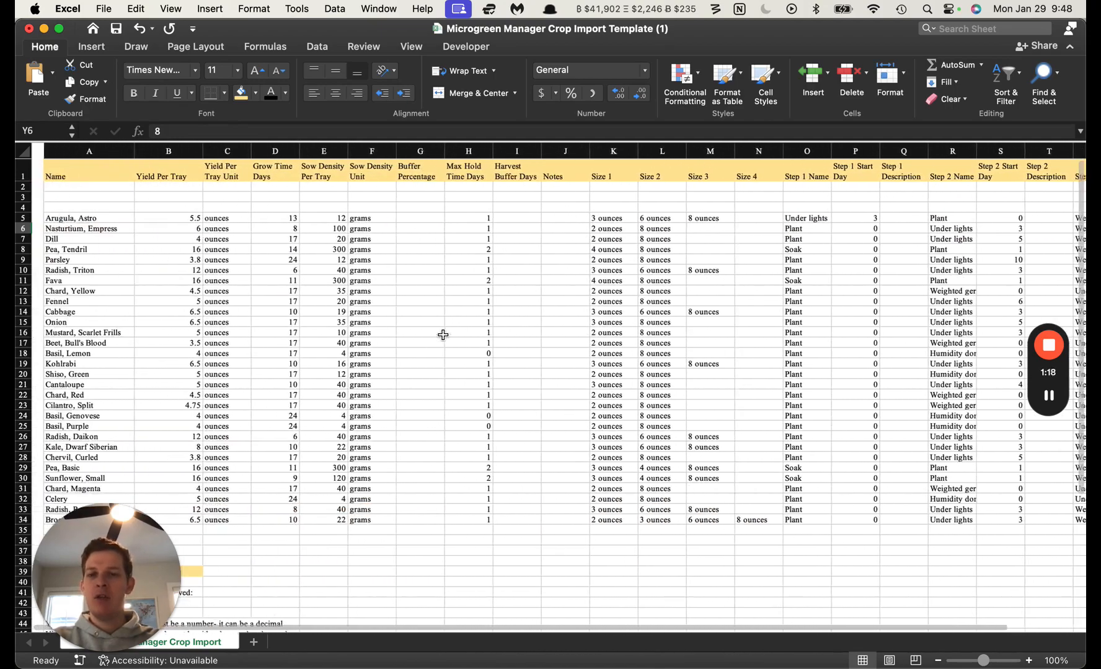
scroll(258, 475, right, 2)
scroll(418, 310, left, 2)
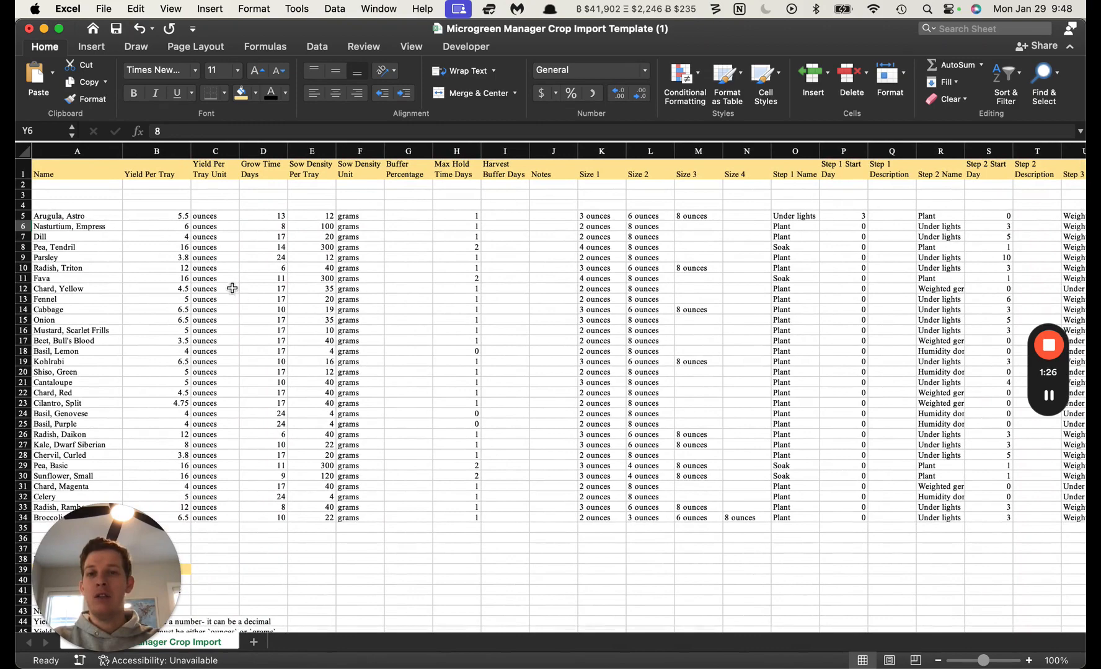
- Read the formatting instructions below the crop rows and return to the template's header row
scroll(294, 301, up, 2)
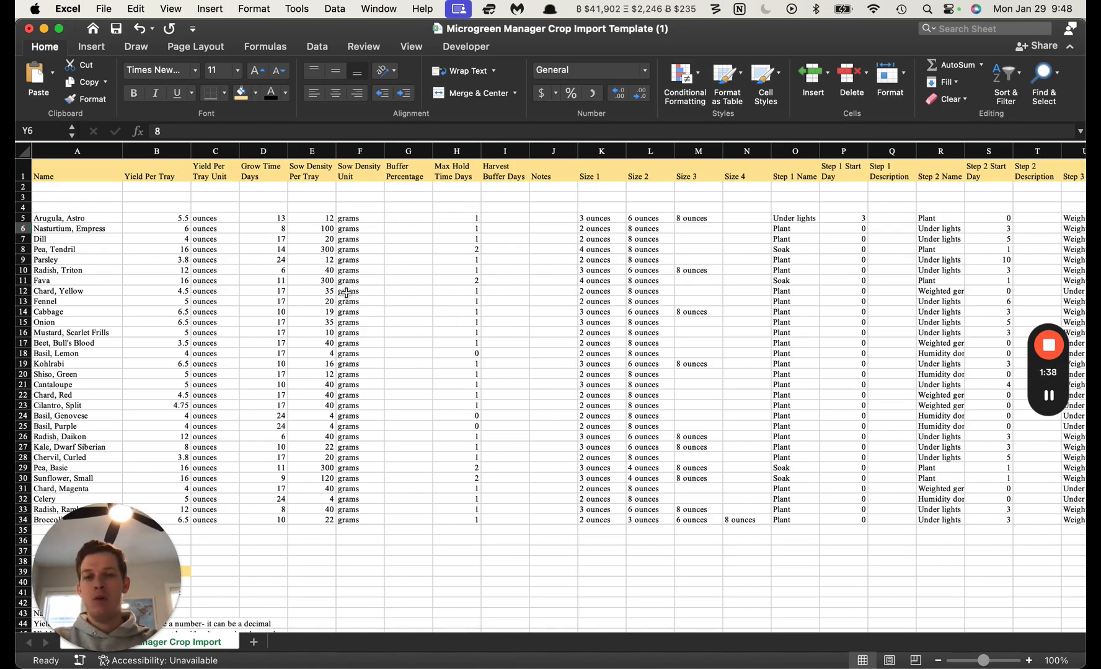
scroll(433, 327, down, 2)
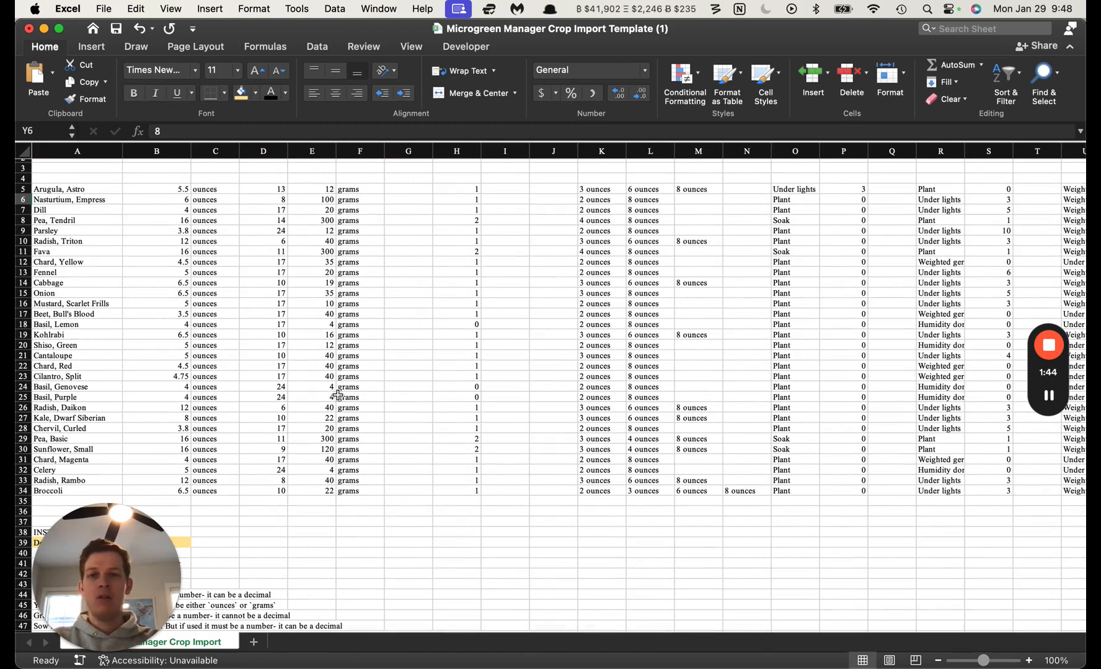
scroll(367, 324, down, 6)
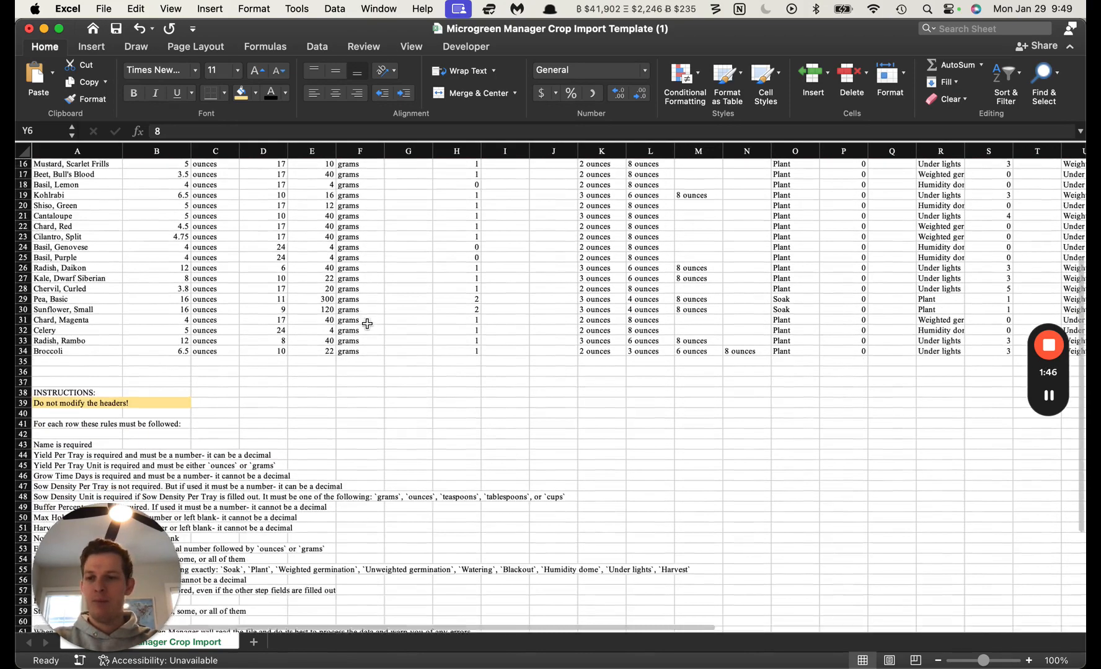
scroll(367, 324, down, 3)
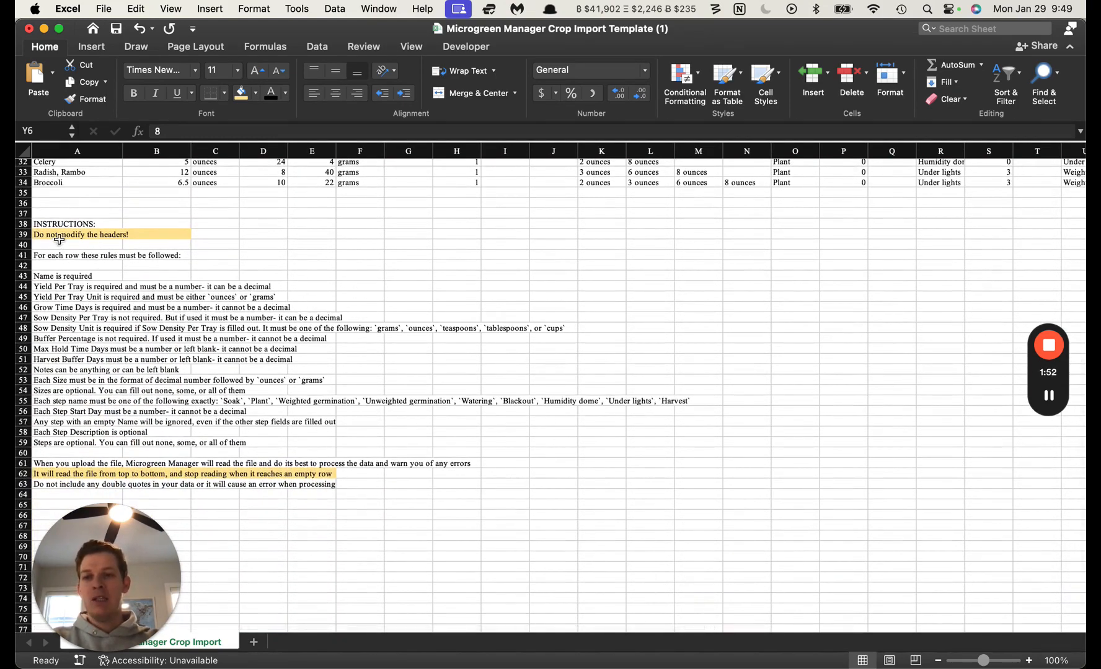
scroll(289, 271, up, 3)
scroll(289, 271, up, 5)
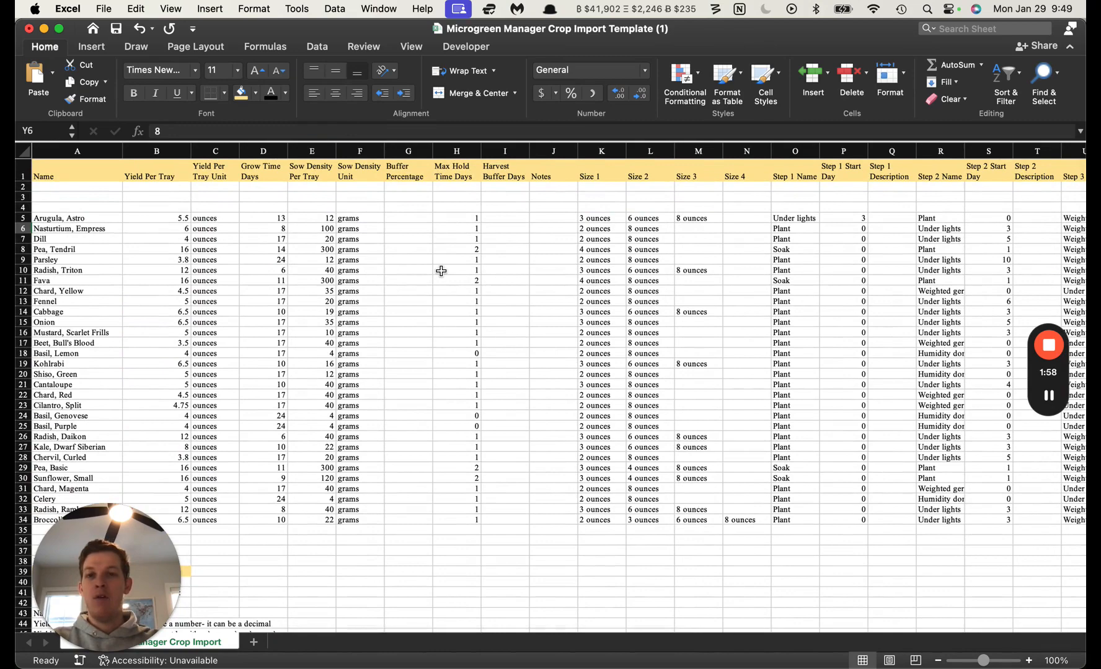
- Read the per-row formatting rules in the template's instructions, down to the step rules, and single out the Yield Per Tray Unit rule
scroll(482, 442, down, 1)
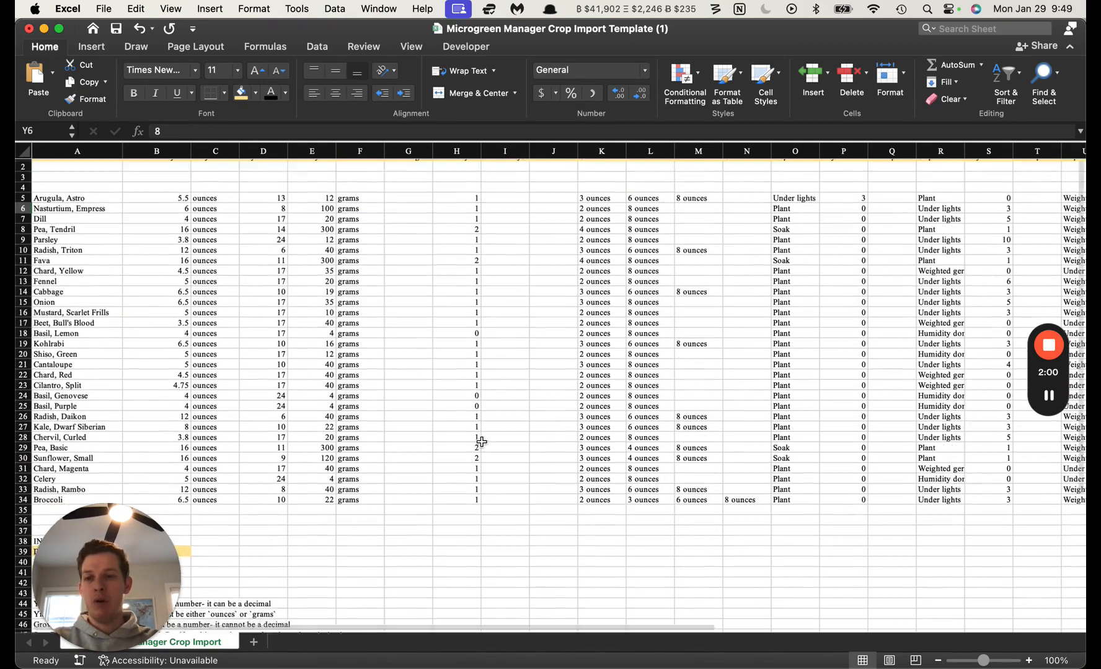
scroll(482, 441, down, 10)
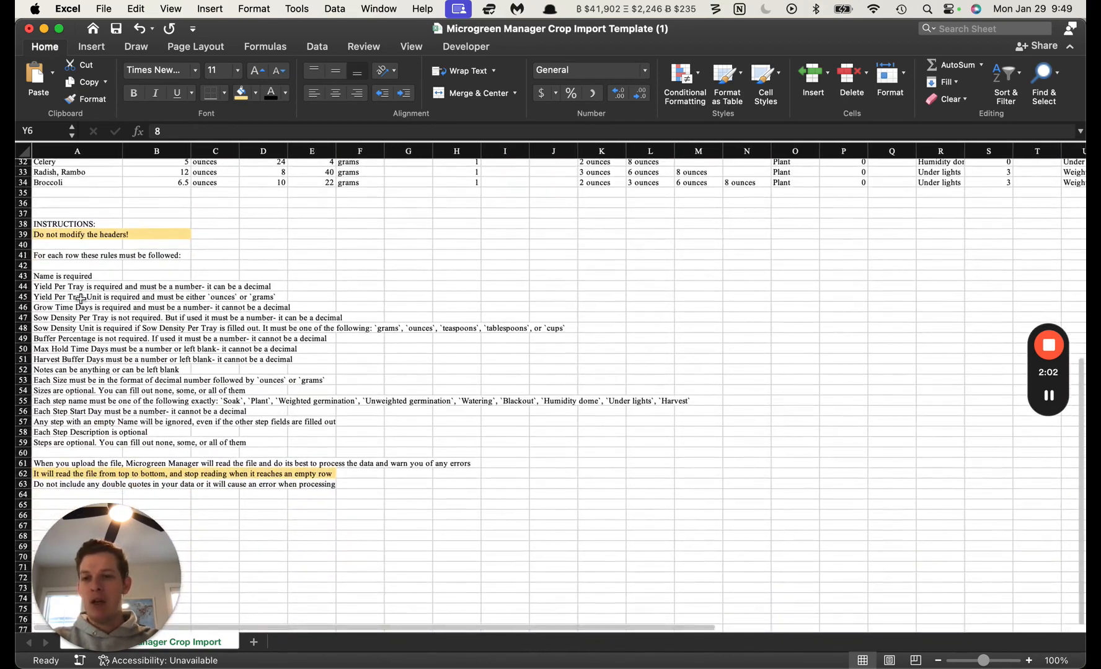
drag(112, 432, 75, 275)
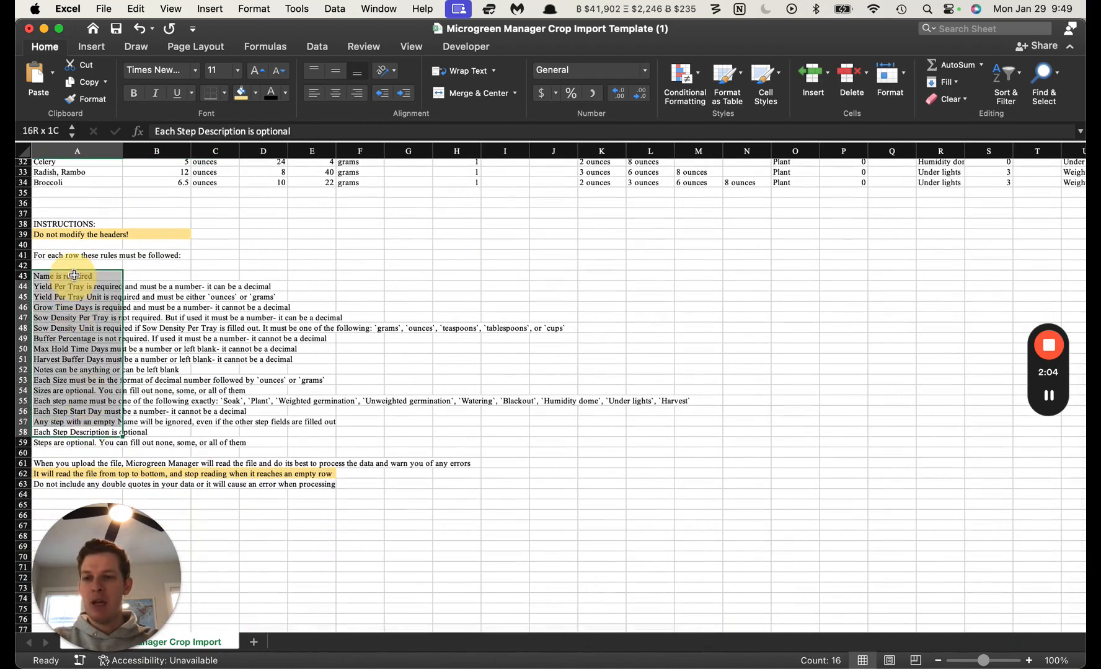
click(364, 382)
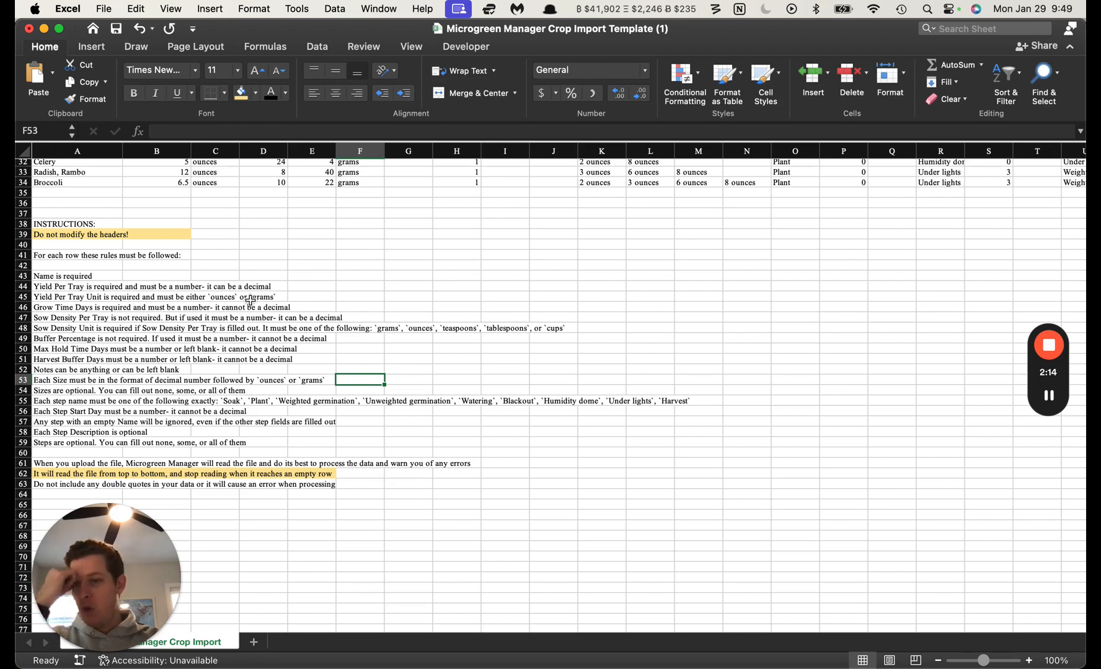
click(23, 297)
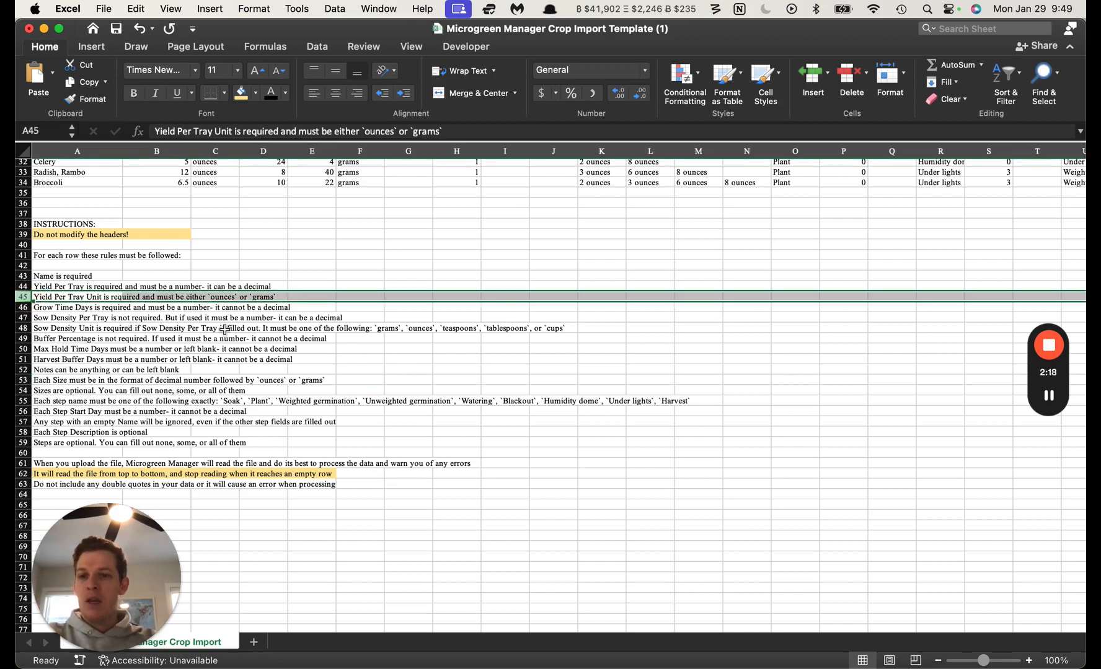
- Retype the end of the sow density unit in the Chard, Magenta row so it reads grams
scroll(358, 318, up, 4)
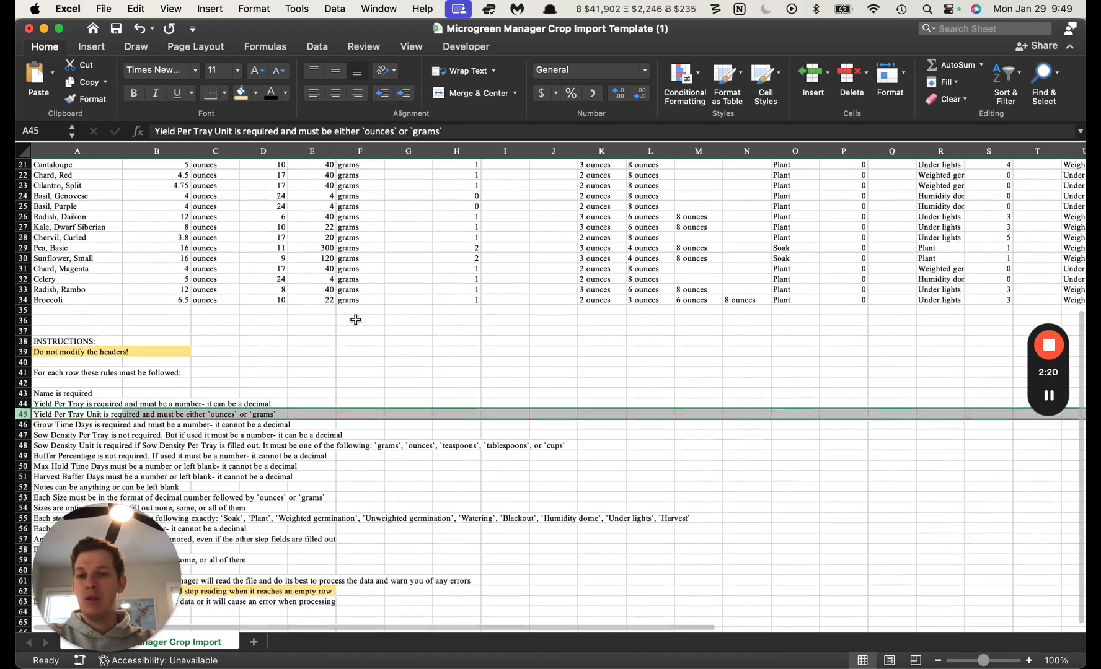
click(370, 271)
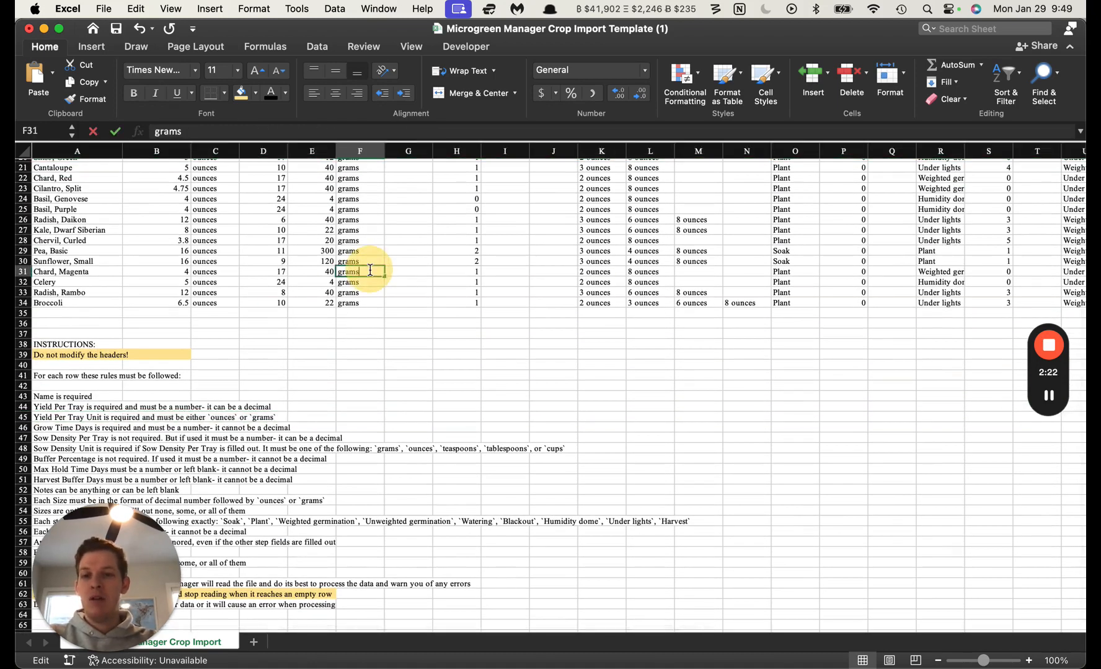
double_click(370, 270)
text(s)
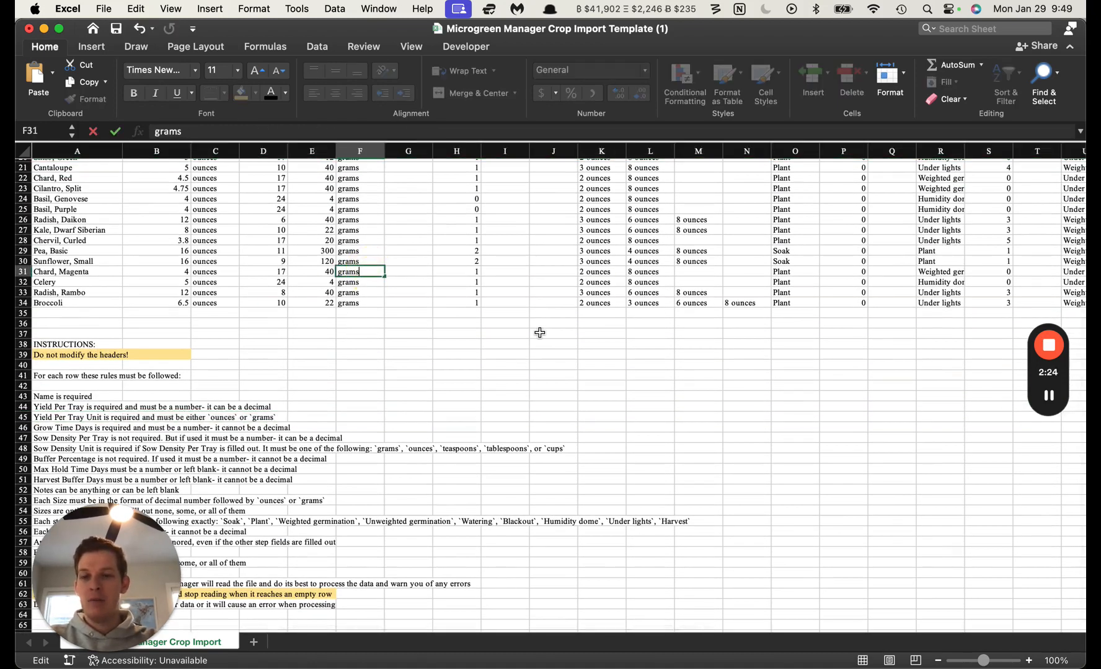
click(408, 375)
- Read the rest of the instructions, including the empty-row and double-quote notes, and return to the header row
scroll(375, 385, down, 4)
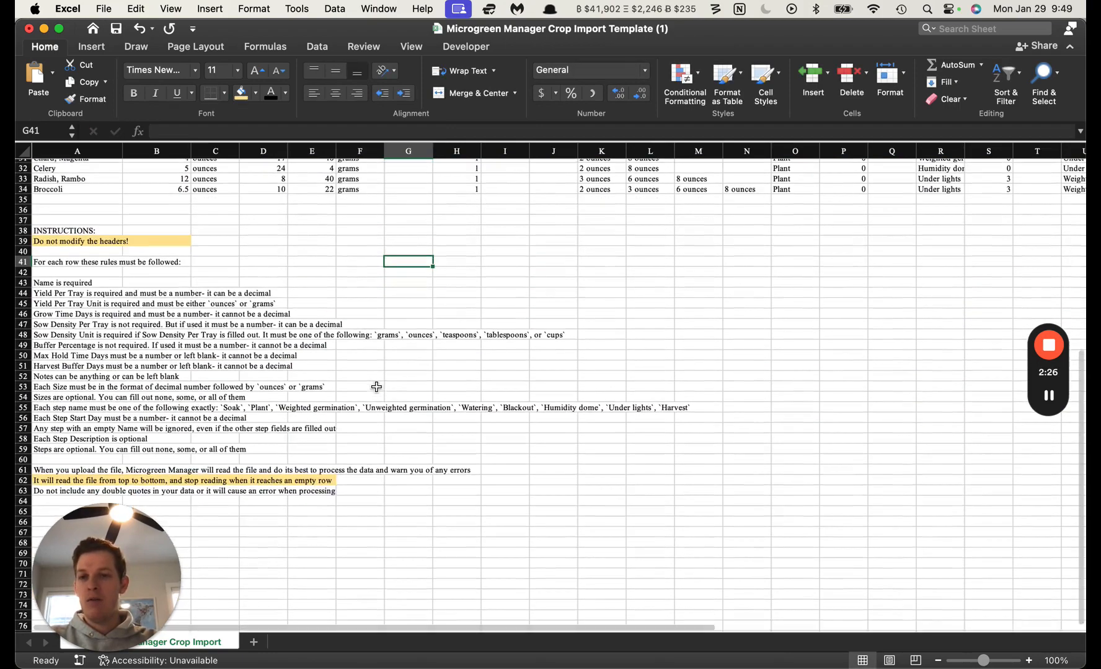
scroll(376, 387, down, 2)
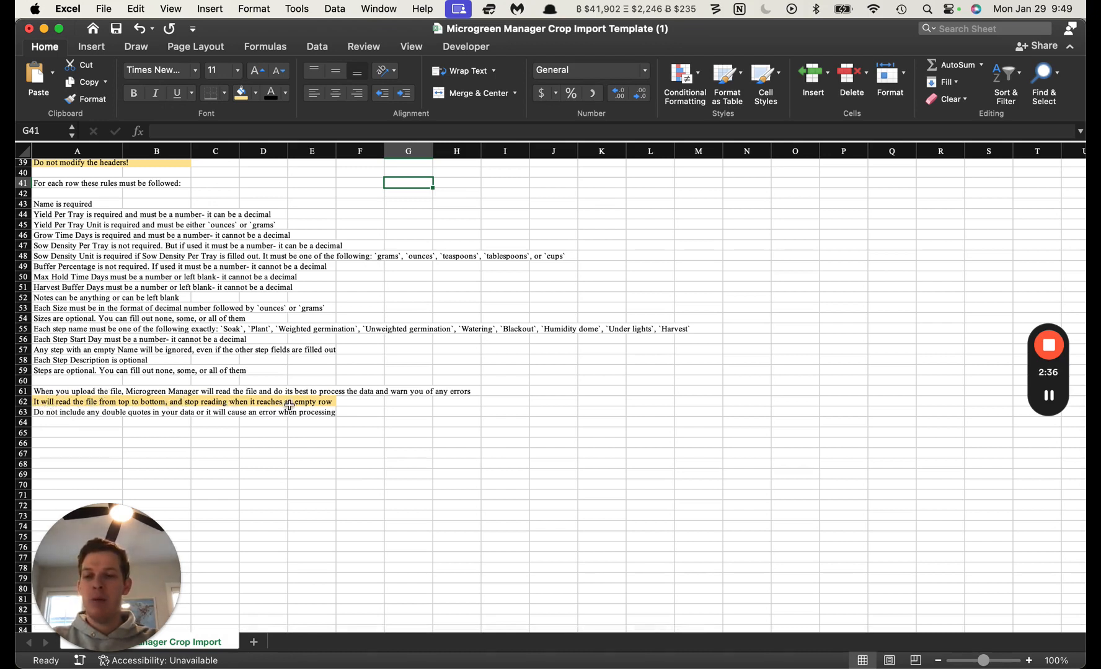
scroll(387, 328, up, 10)
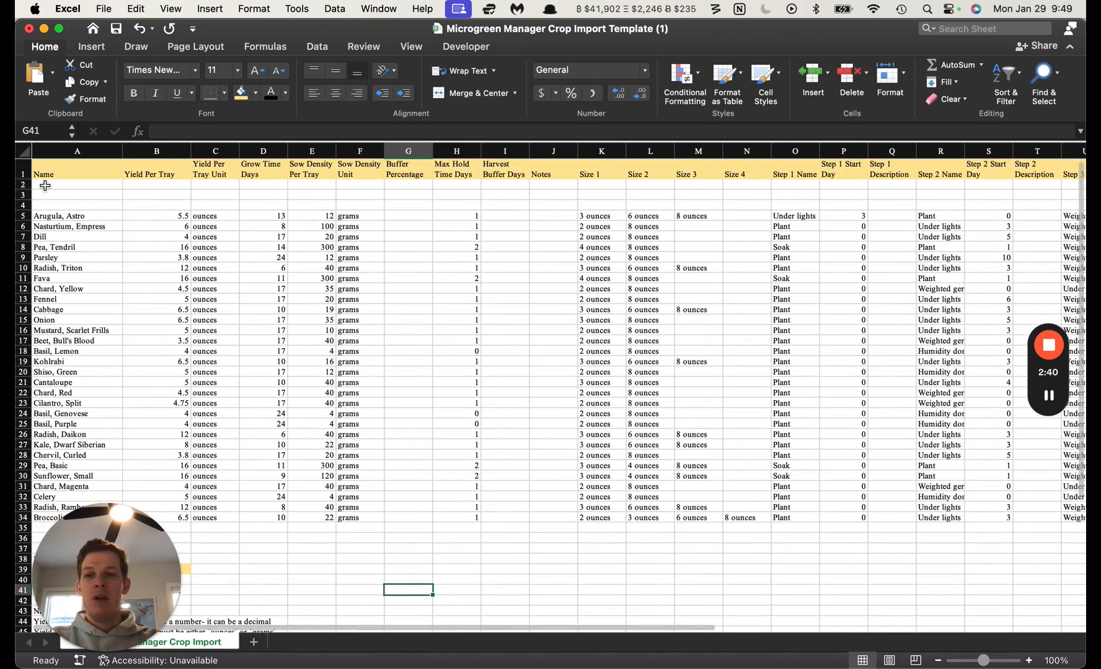
- Delete the blank rows 2 to 4 between the header row and the first crop
drag(45, 185, 49, 203)
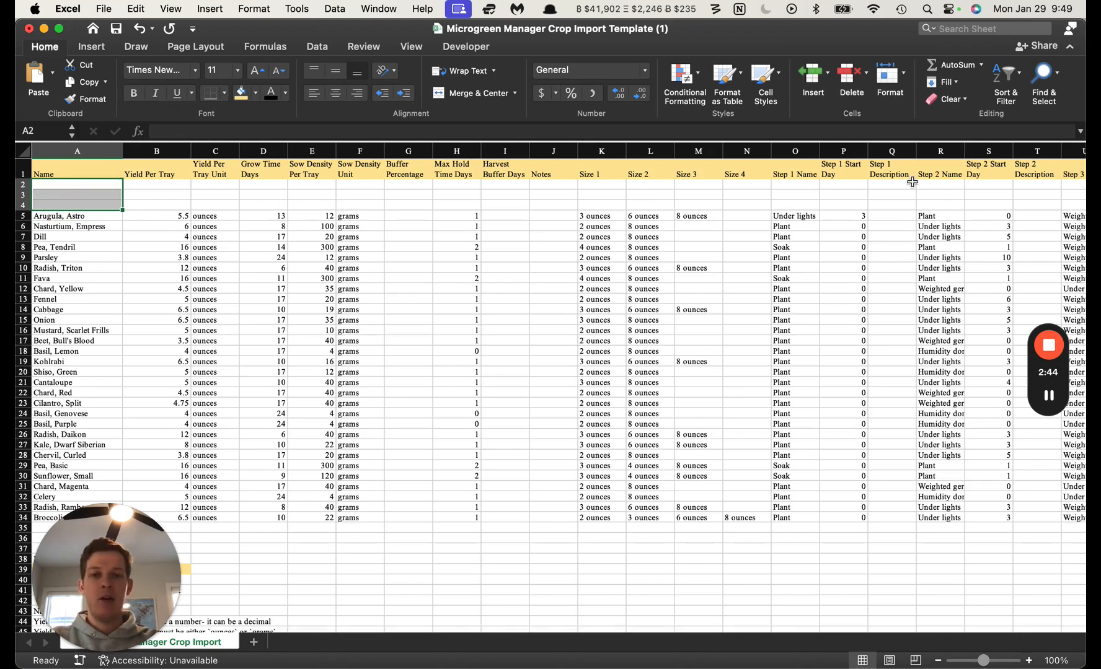
click(24, 185)
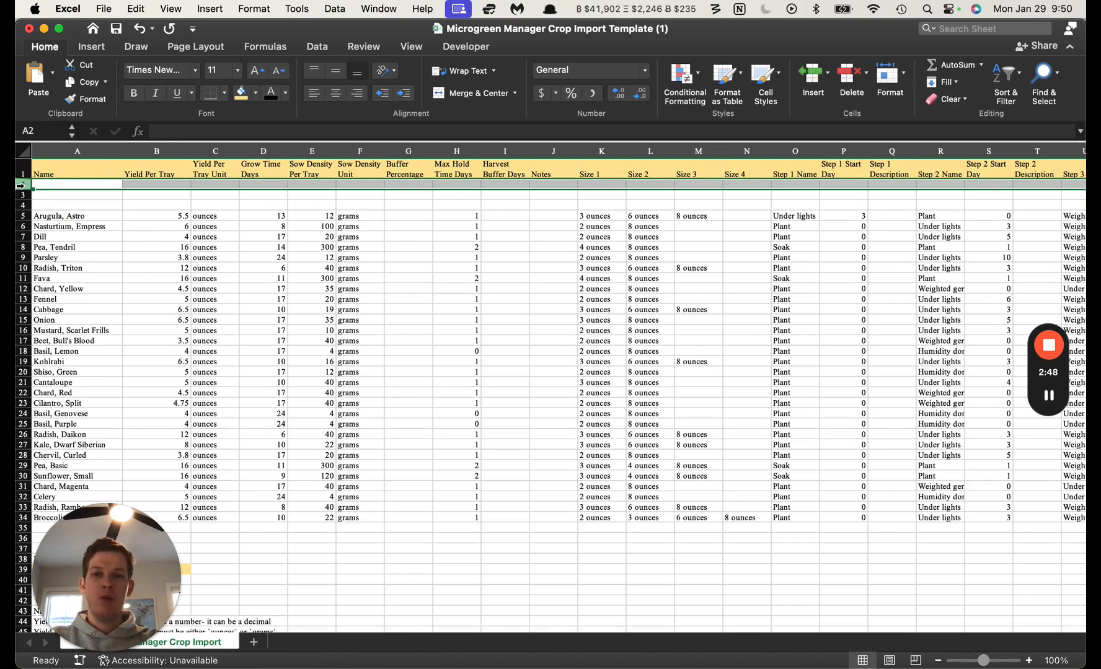
drag(23, 184, 24, 203)
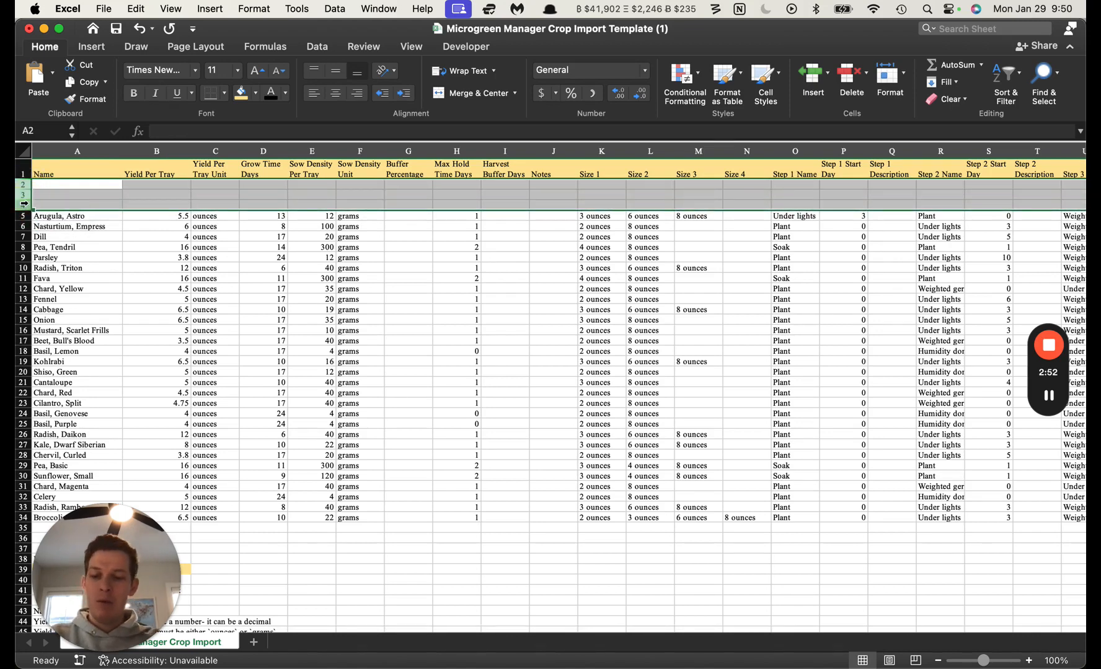
key(super+minus)
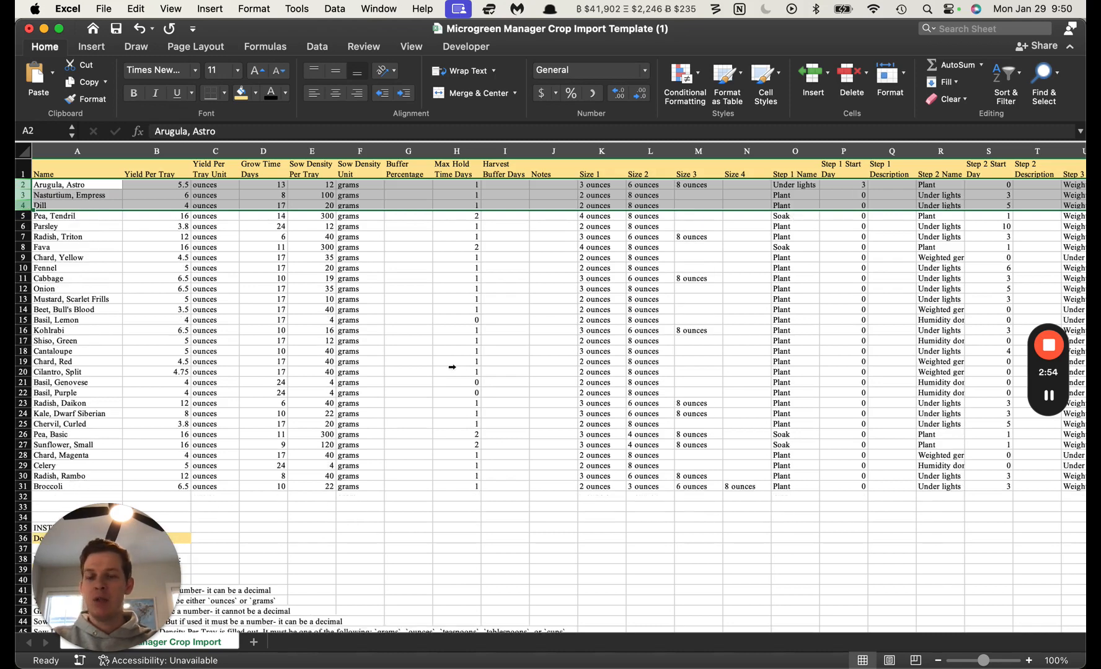
click(409, 331)
- Check the yield per tray and unit columns, and enter 10.5 as the Dill row's Buffer Percentage
drag(171, 171, 204, 489)
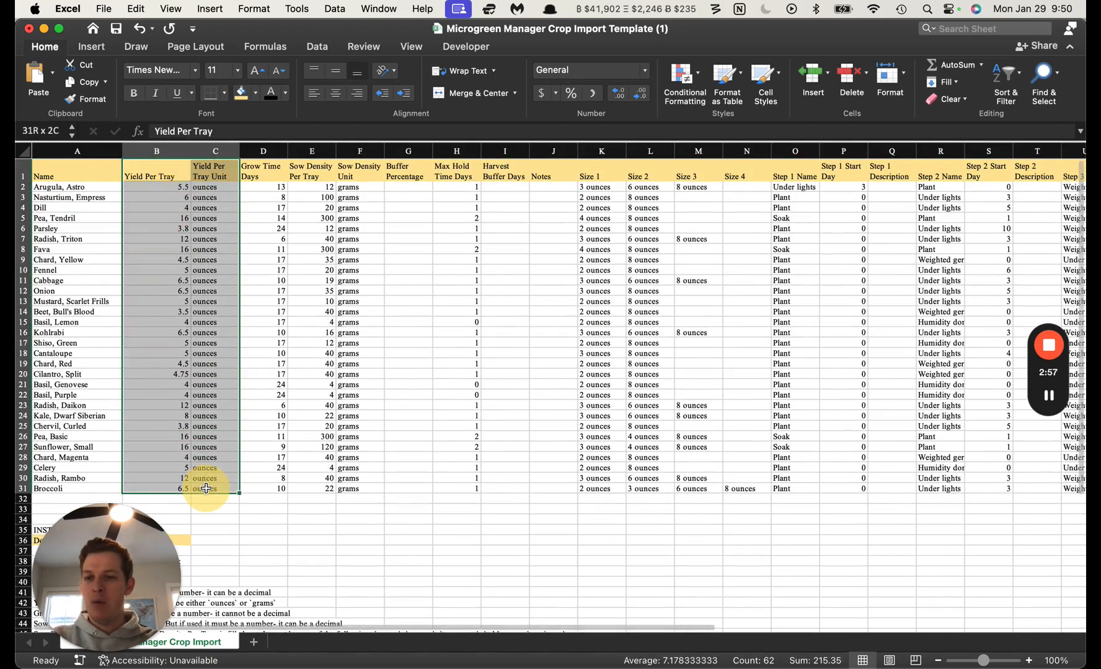
click(323, 500)
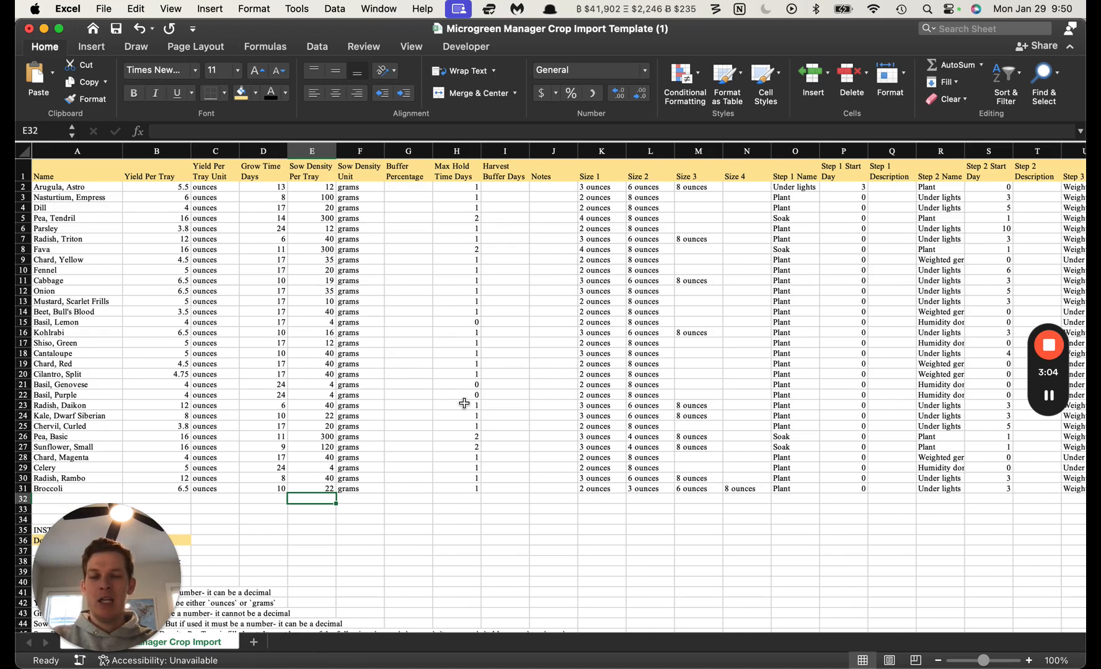
click(411, 204)
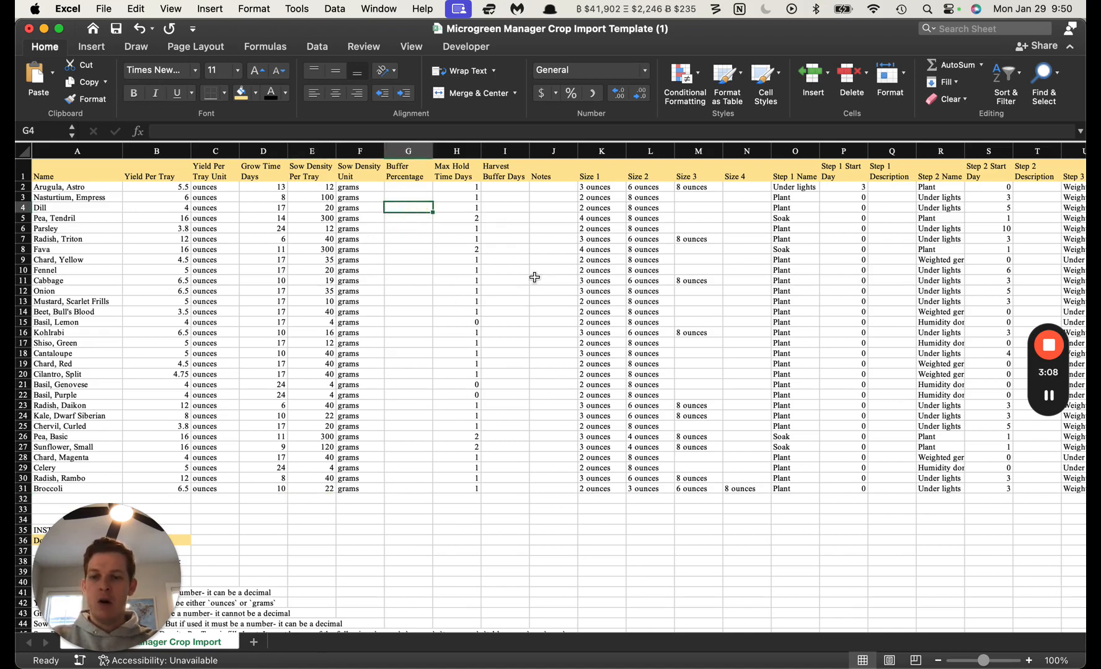
text(10.5)
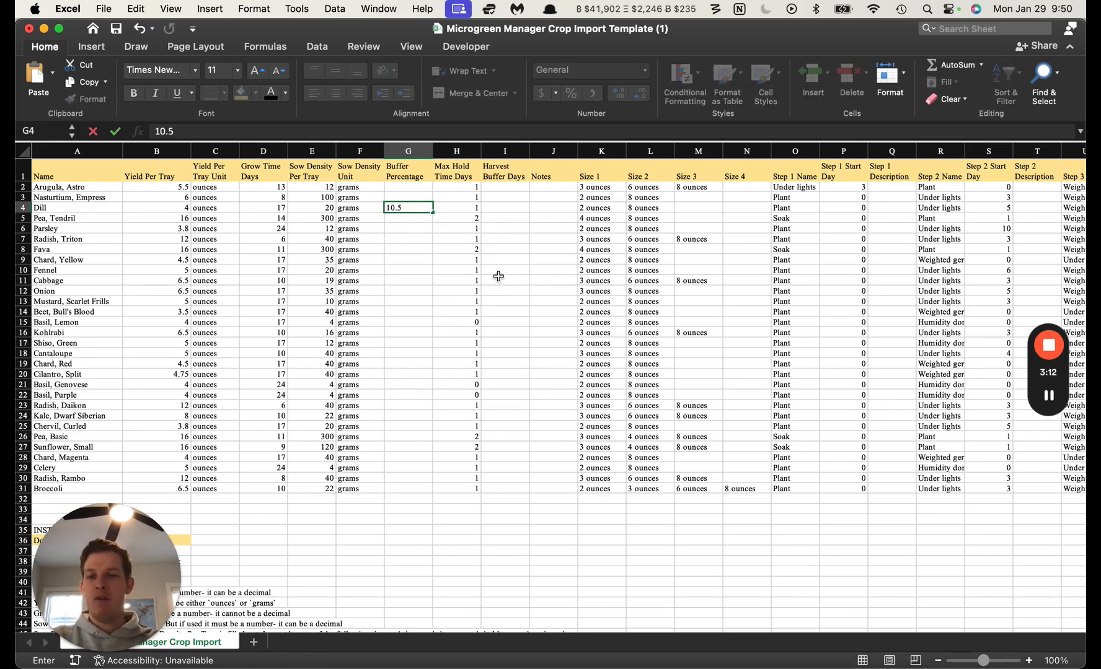
drag(408, 205, 385, 204)
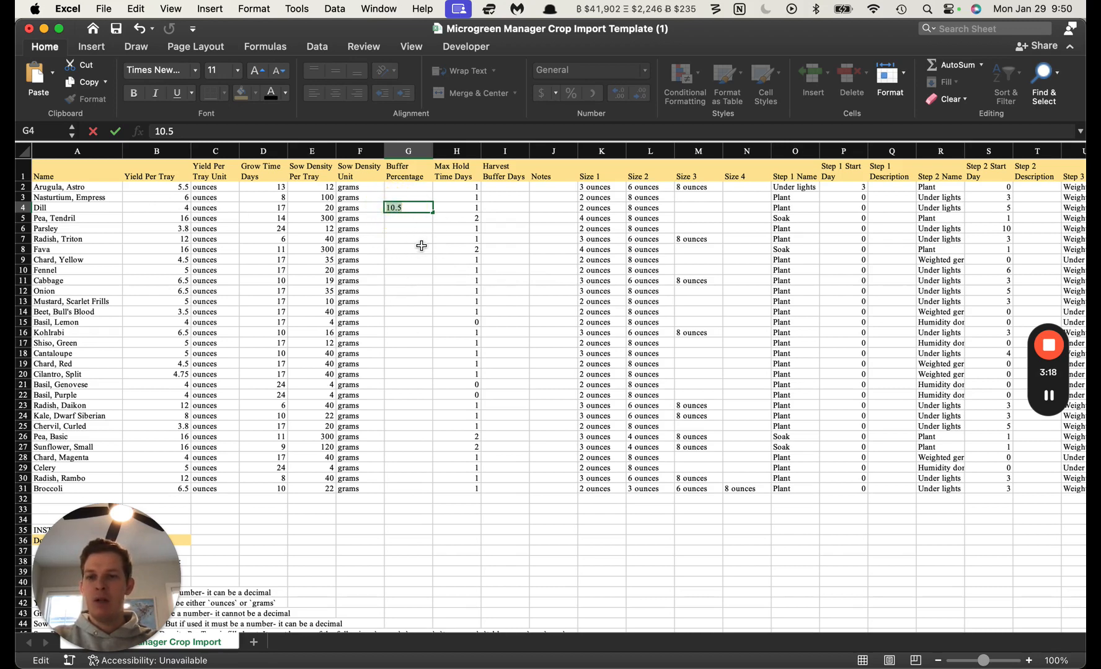
- Change the Yield Per Tray Unit in the Beet, Bull's Blood row to something other than ounces or grams
click(228, 313)
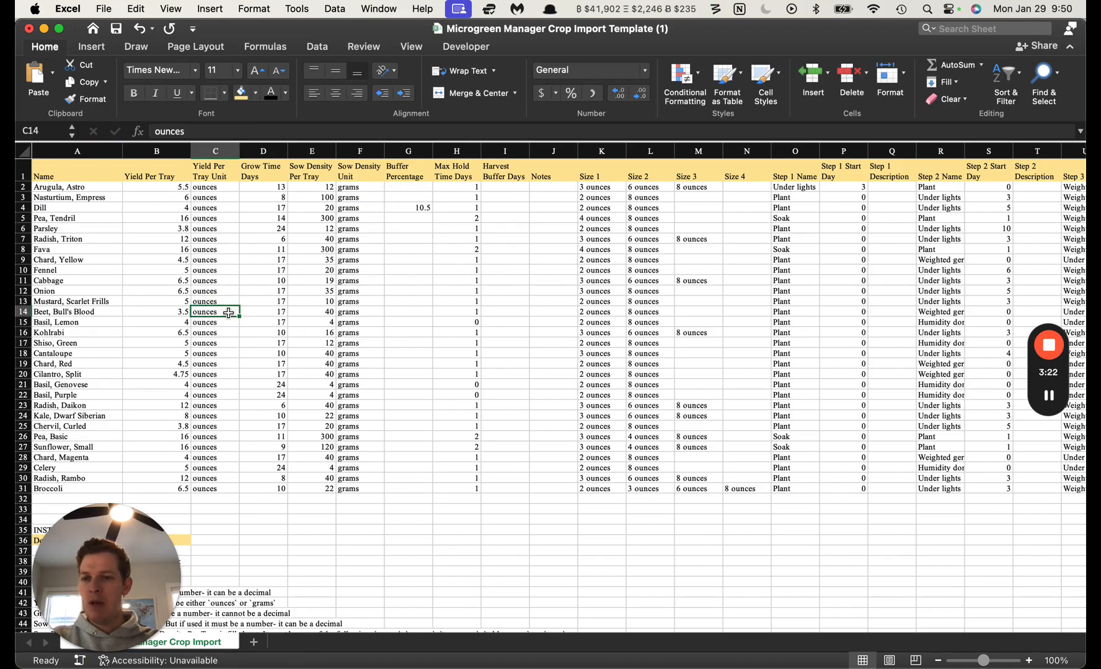
double_click(229, 313)
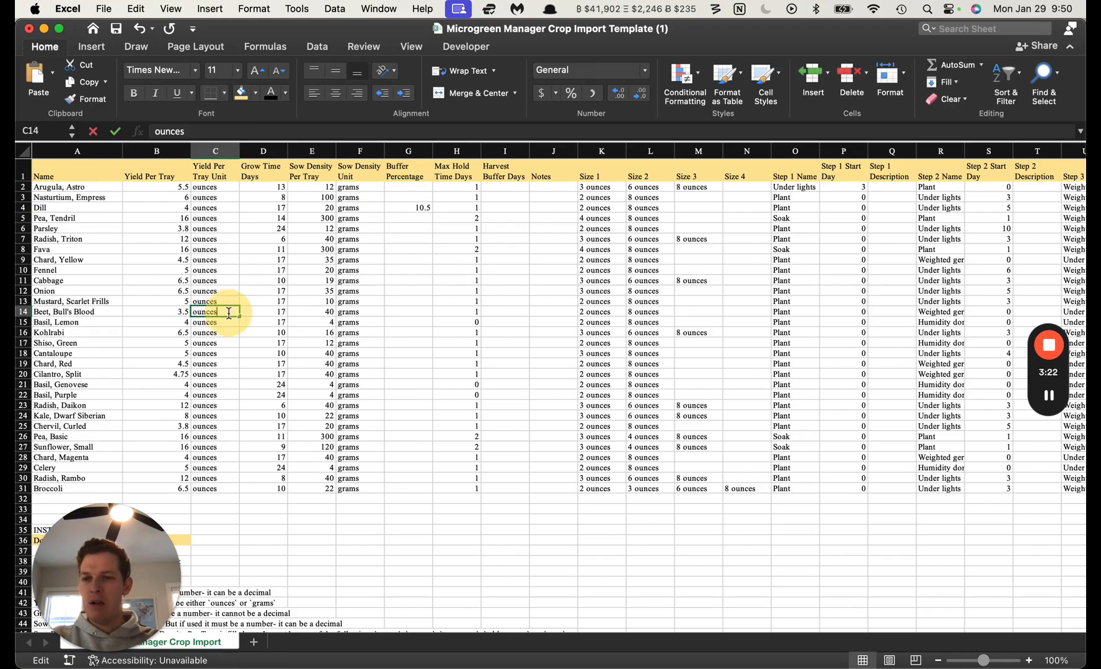
click(508, 374)
- Check the edited crop rows against the formatting instructions below them
scroll(284, 394, down, 2)
scroll(283, 394, down, 12)
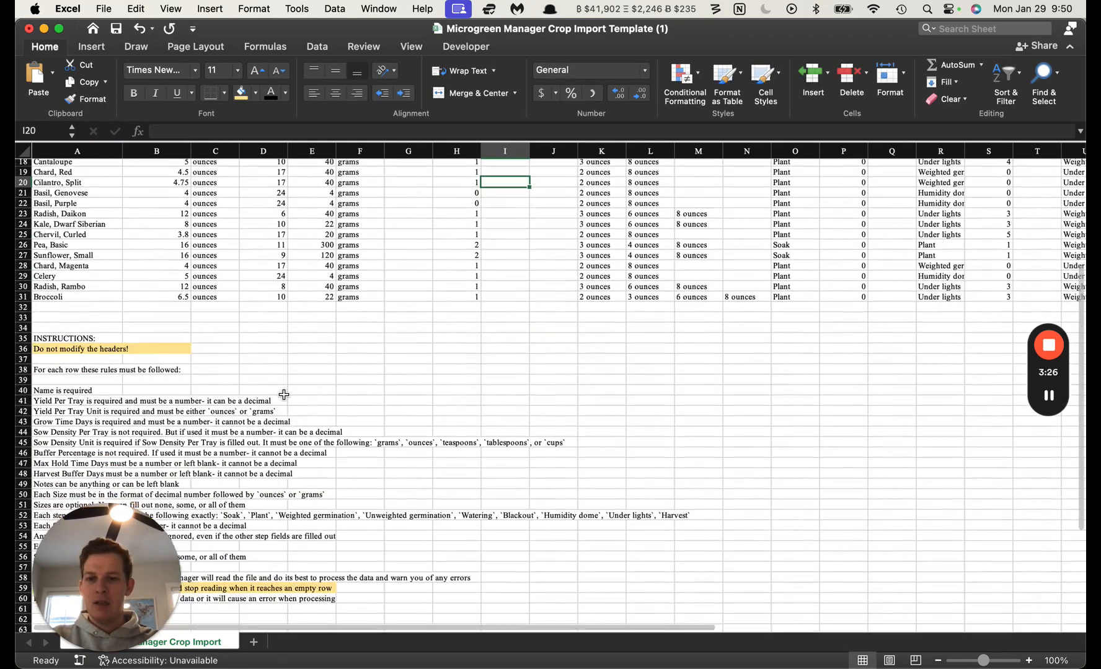
scroll(283, 393, up, 12)
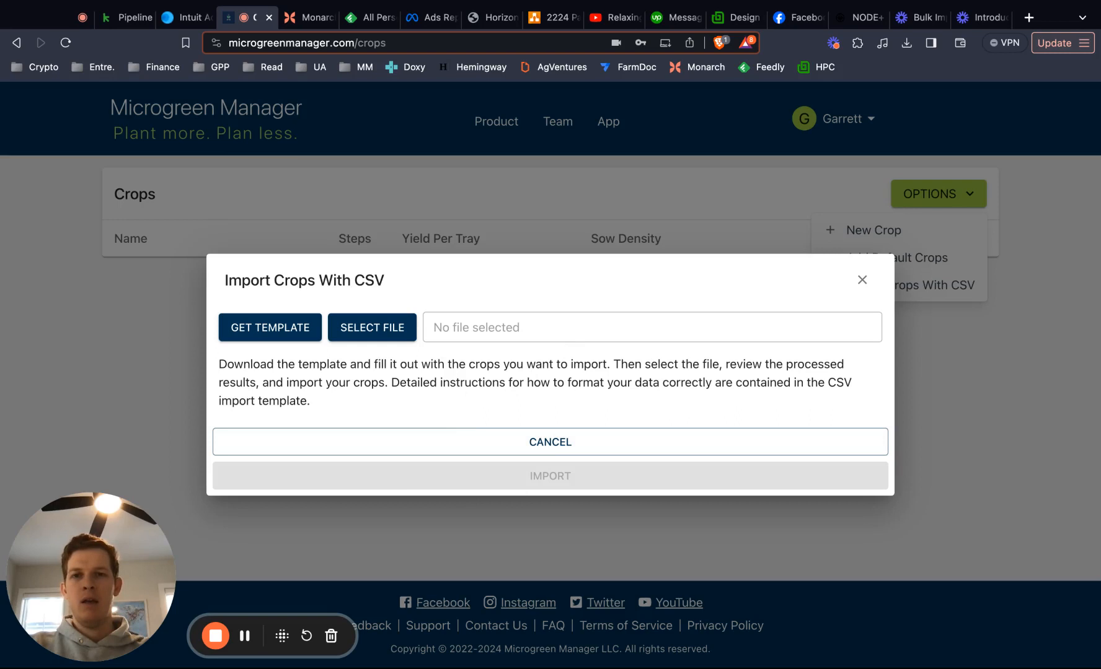
- In Microgreen Manager's crop import dialog, load the file Microgreen Manager Crop Import Template (1).csv for processing
click(362, 335)
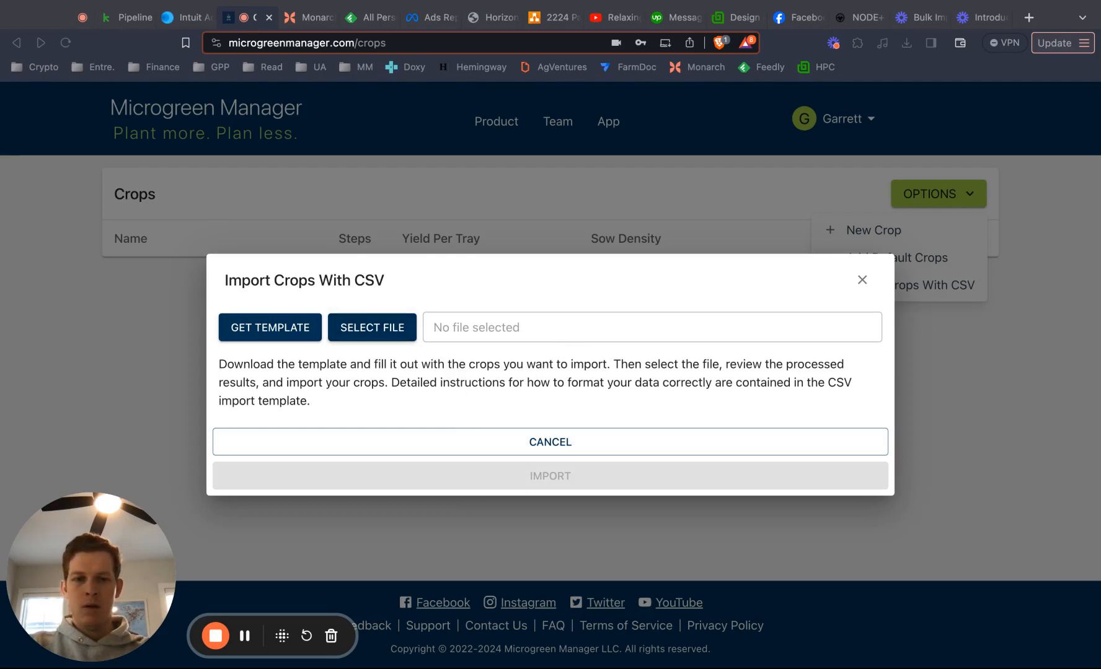
click(985, 541)
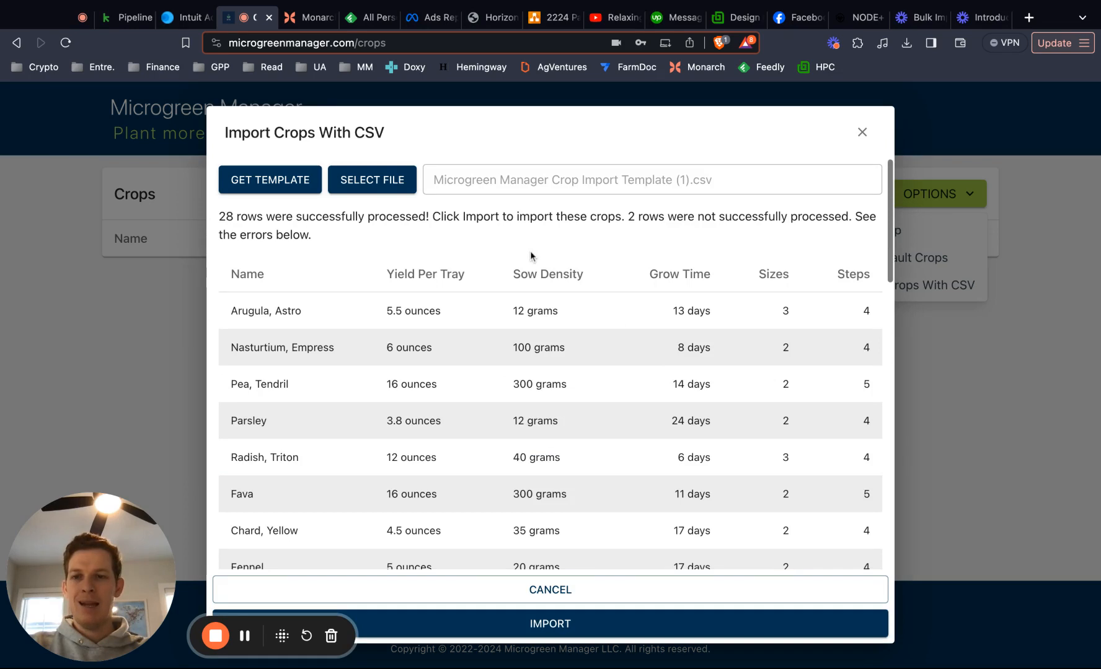
- Read the processing summary above the list of crops ready for import
scroll(454, 275, down, 3)
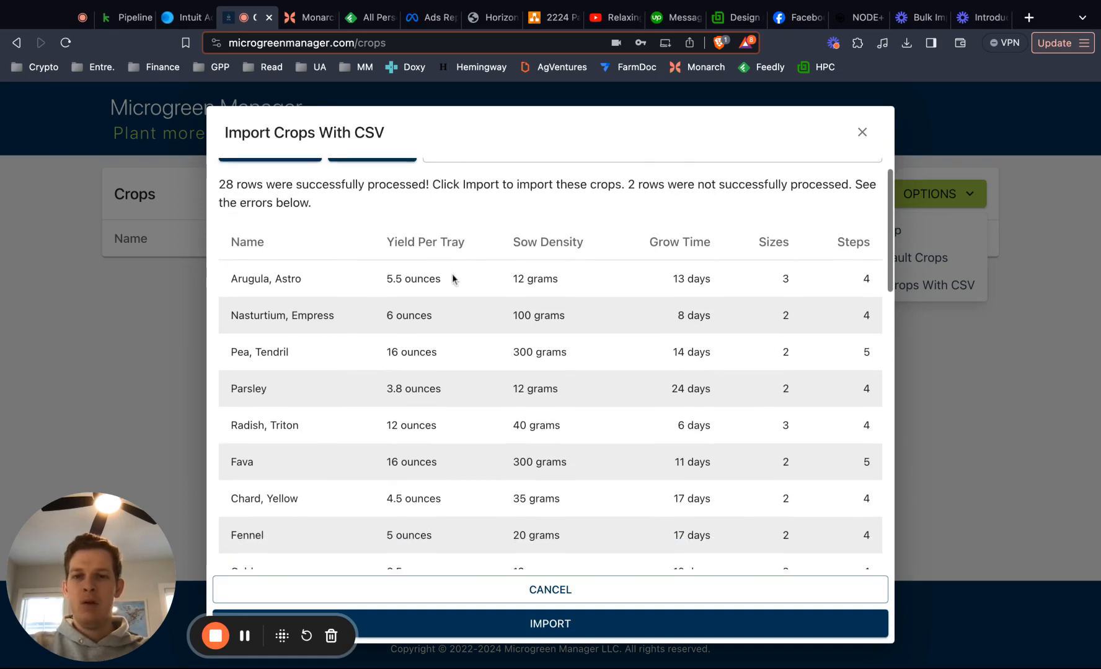
scroll(441, 266, up, 4)
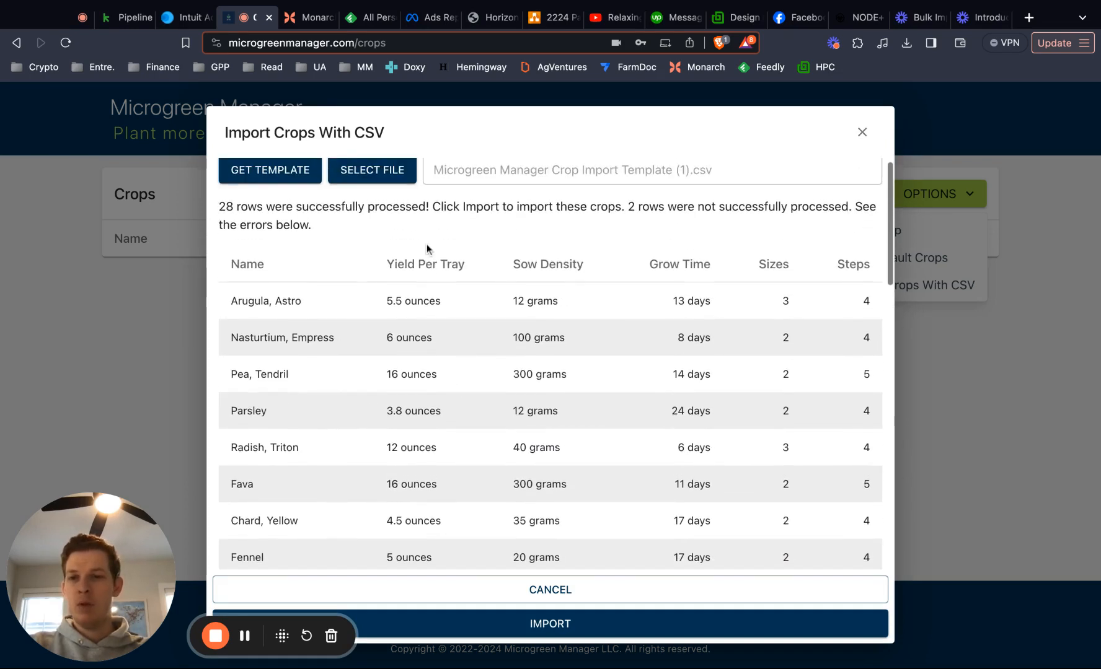
drag(219, 214, 428, 217)
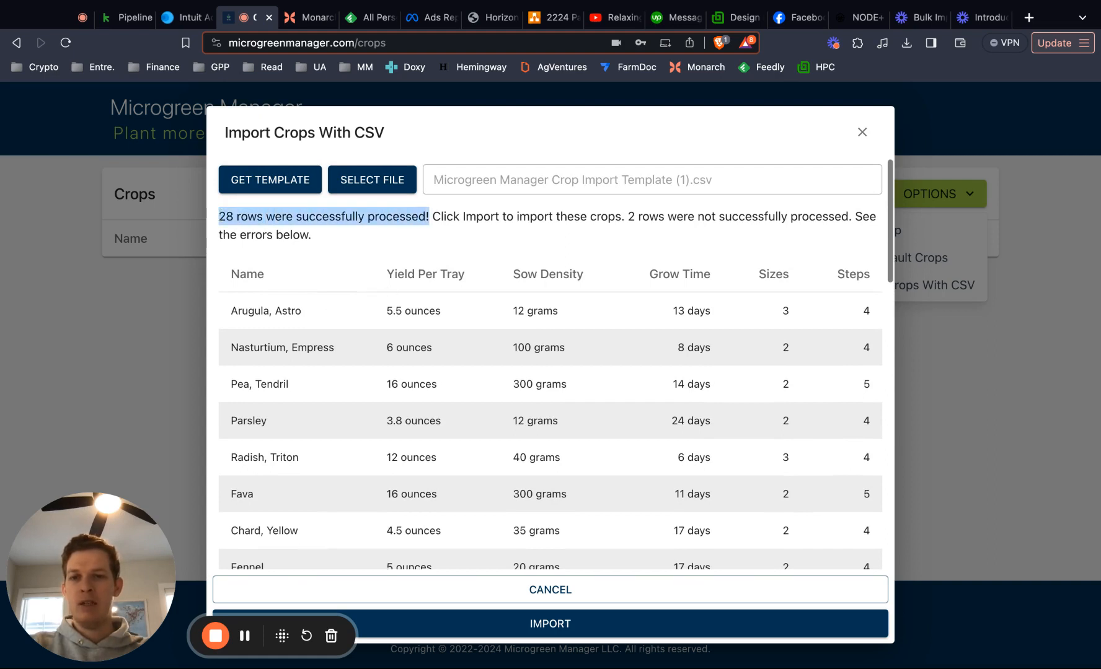
drag(433, 216, 311, 235)
click(636, 224)
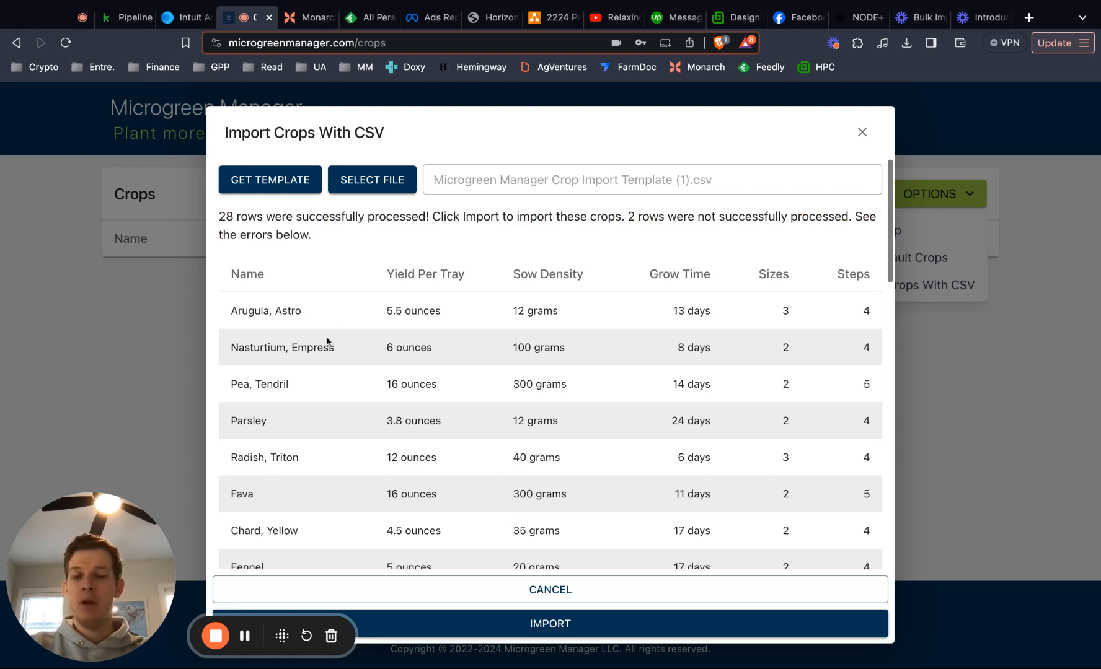
- Review the processed crops through Broccoli and examine the row errors below them, starting with the Buffer Percentage entry
scroll(326, 342, down, 1)
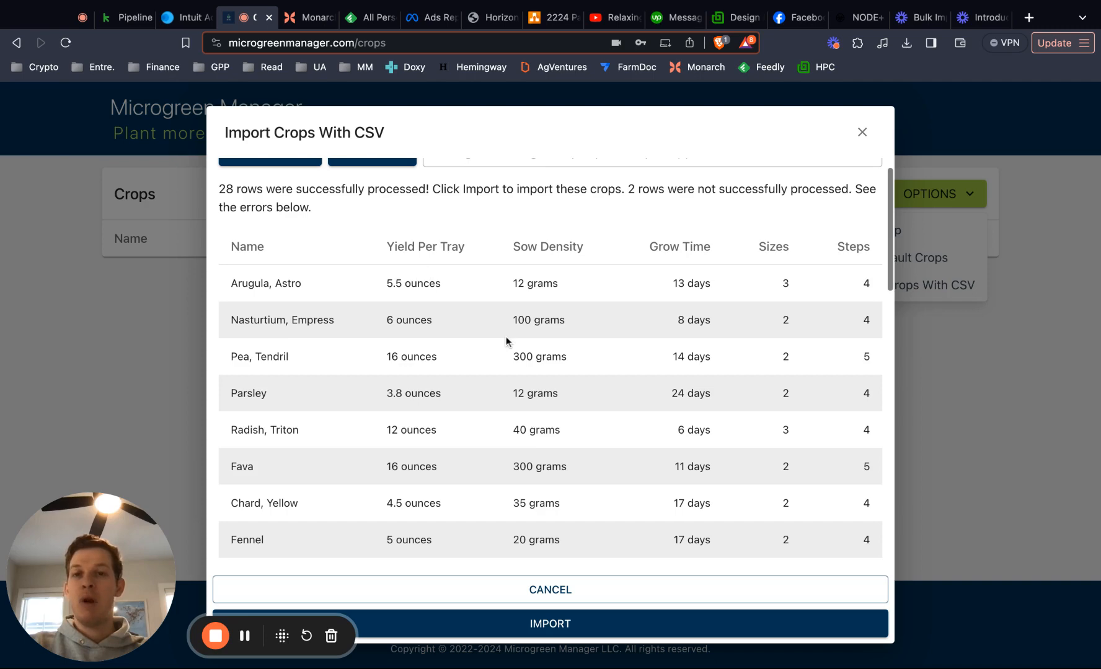
scroll(550, 378, down, 10)
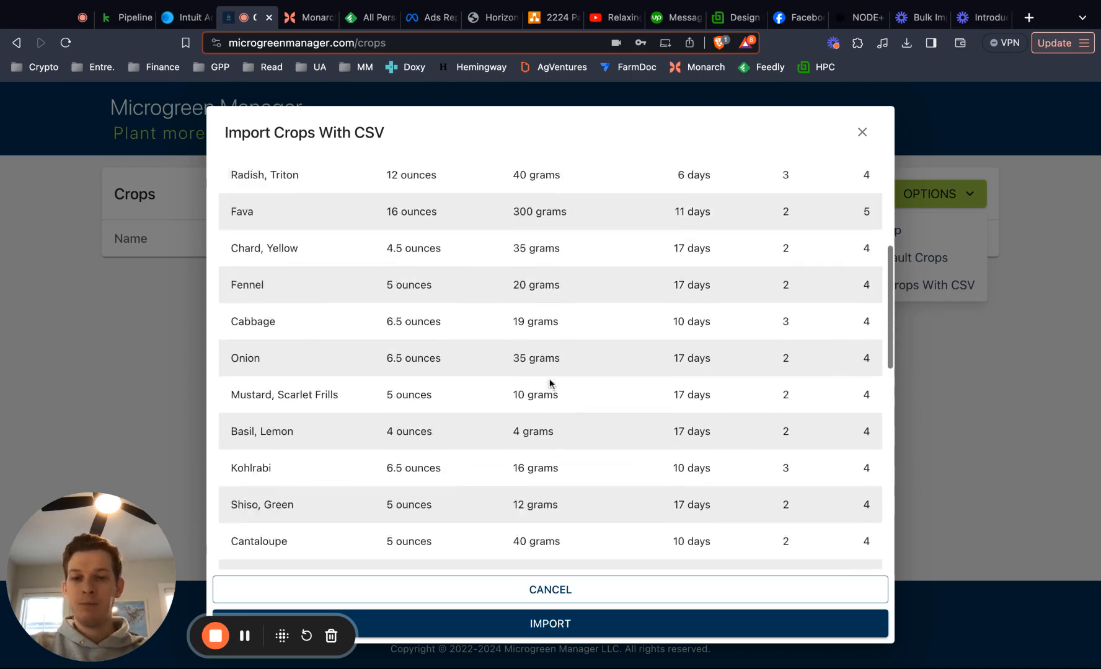
scroll(512, 380, down, 6)
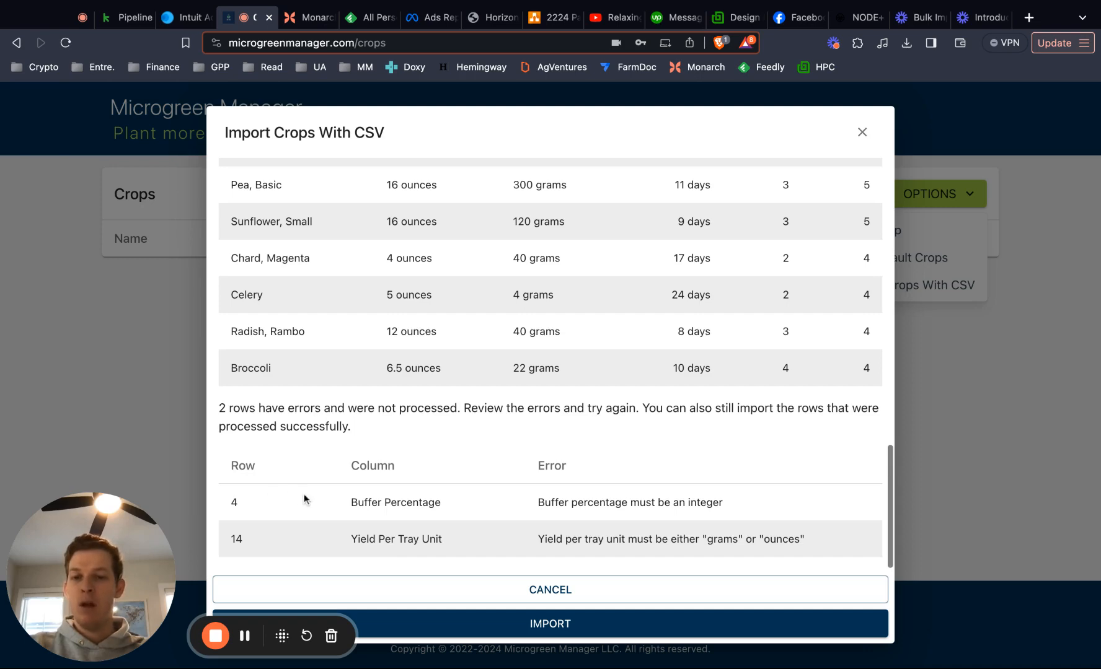
scroll(363, 499, up, 5)
scroll(363, 386, down, 5)
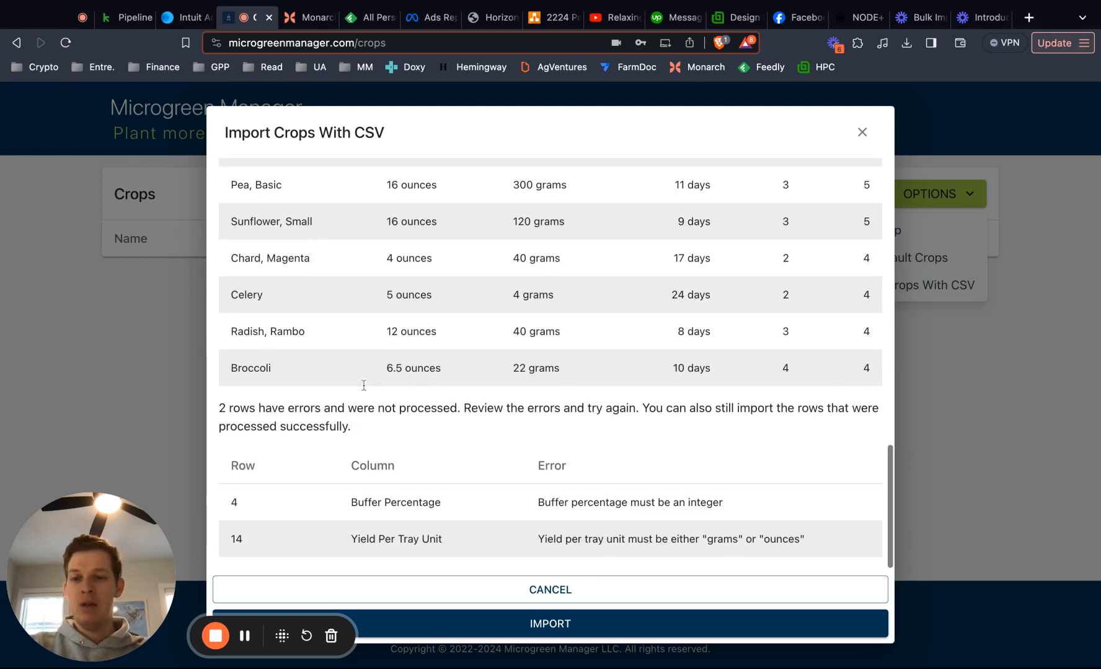
drag(446, 502, 358, 503)
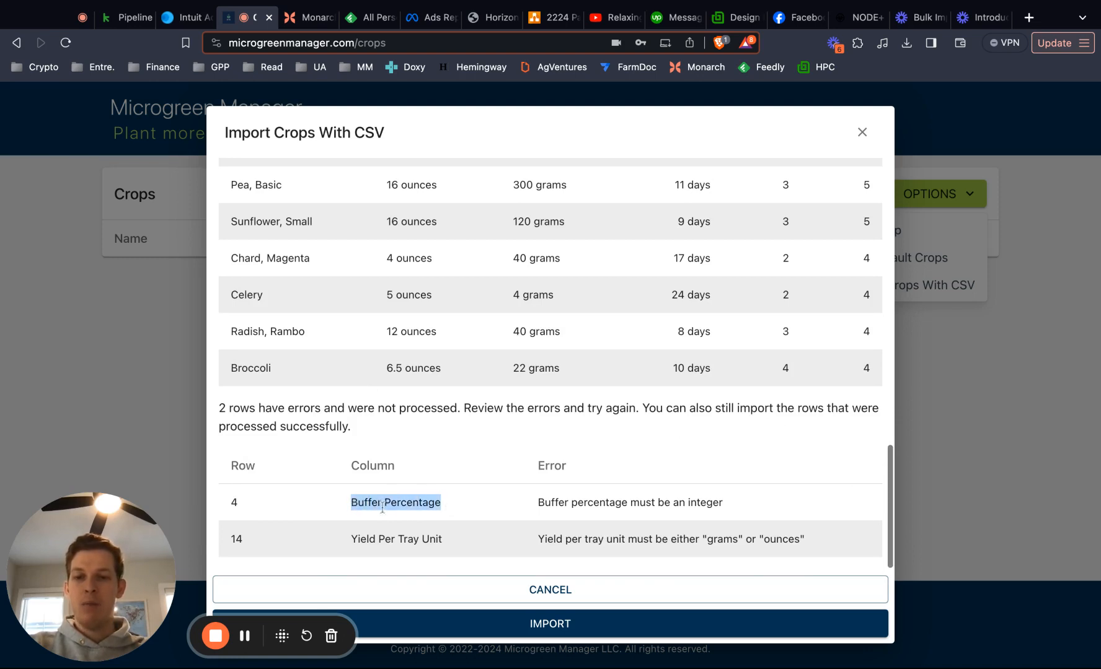
- Recheck the buffer percentage error and the list of processed crops, and import the rows that were processed successfully
drag(568, 502, 713, 503)
click(719, 503)
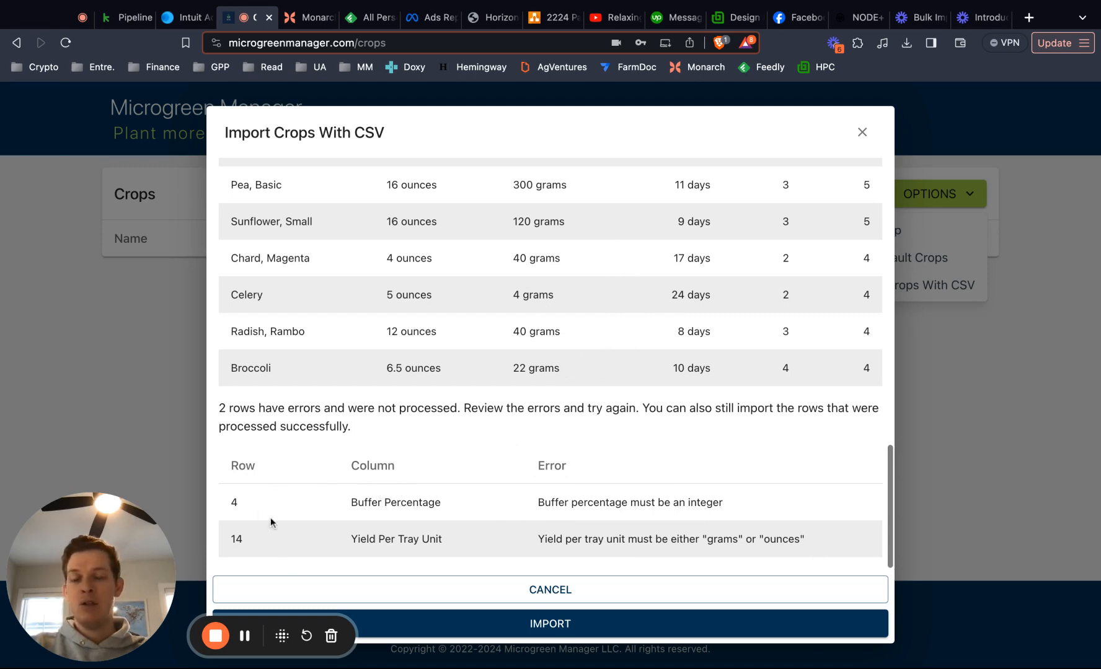
scroll(612, 338, up, 4)
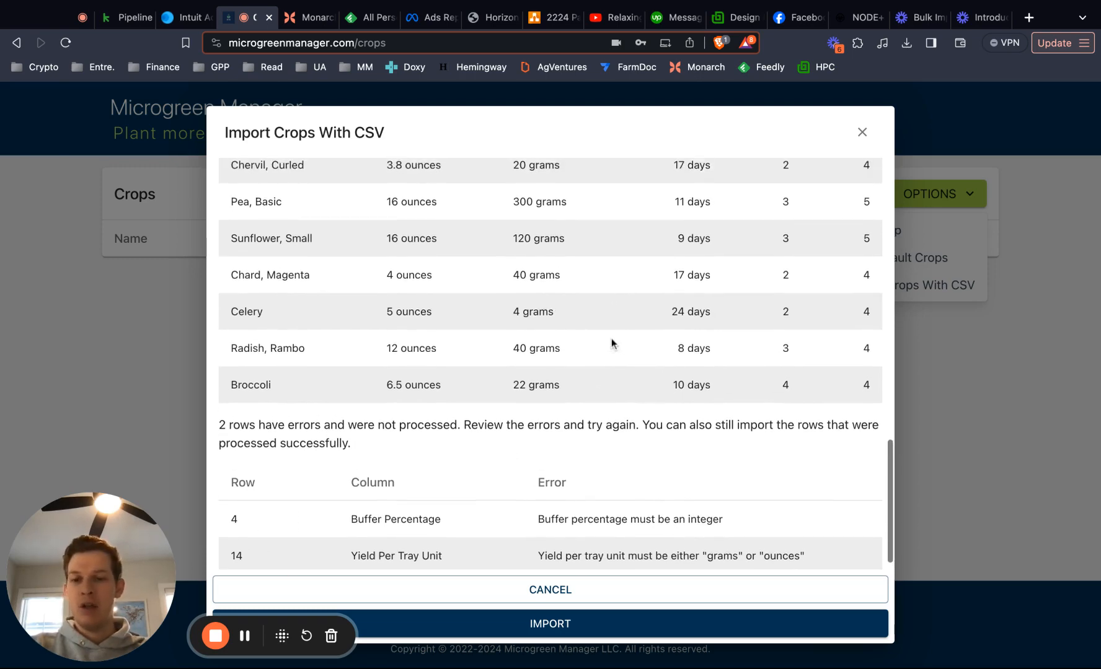
scroll(612, 337, up, 10)
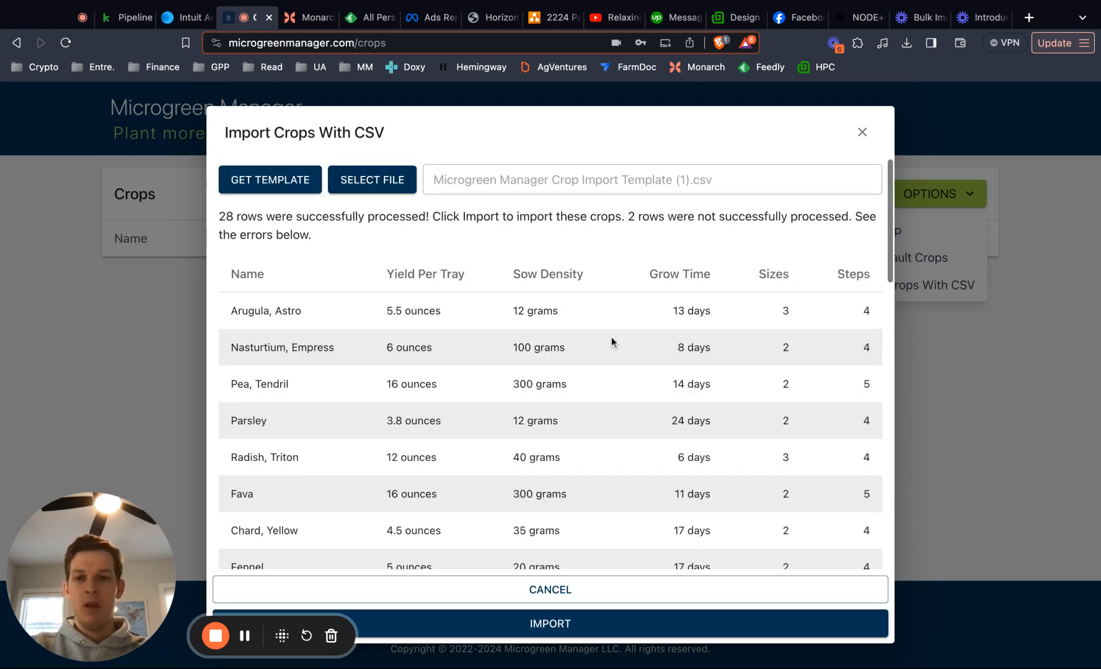
scroll(435, 312, down, 5)
scroll(435, 312, down, 5)
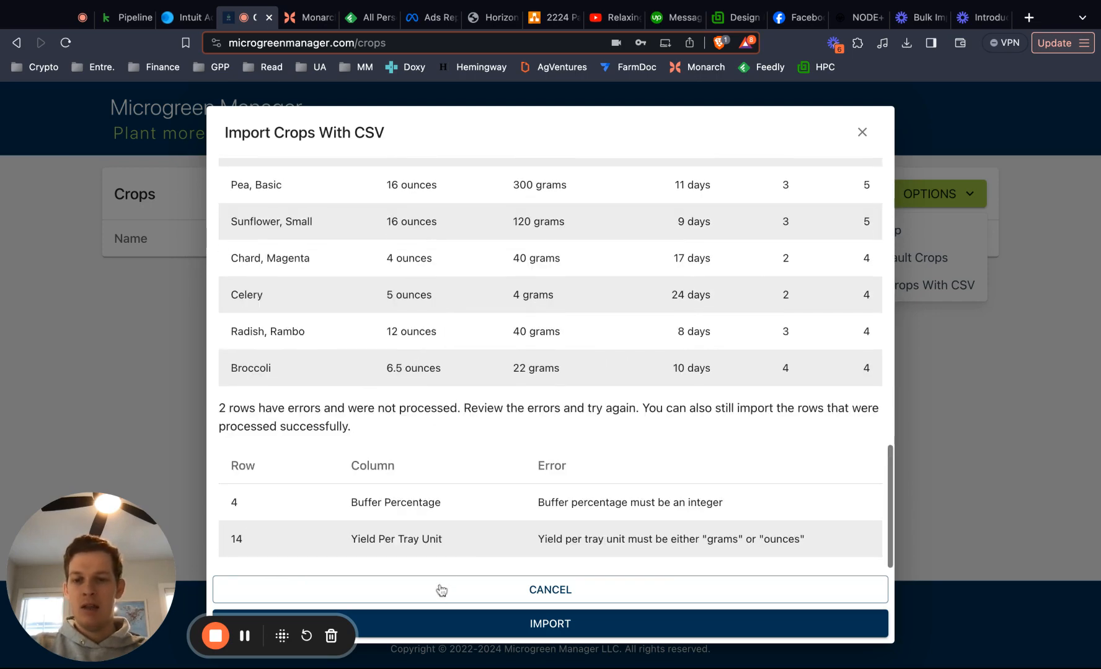
click(434, 624)
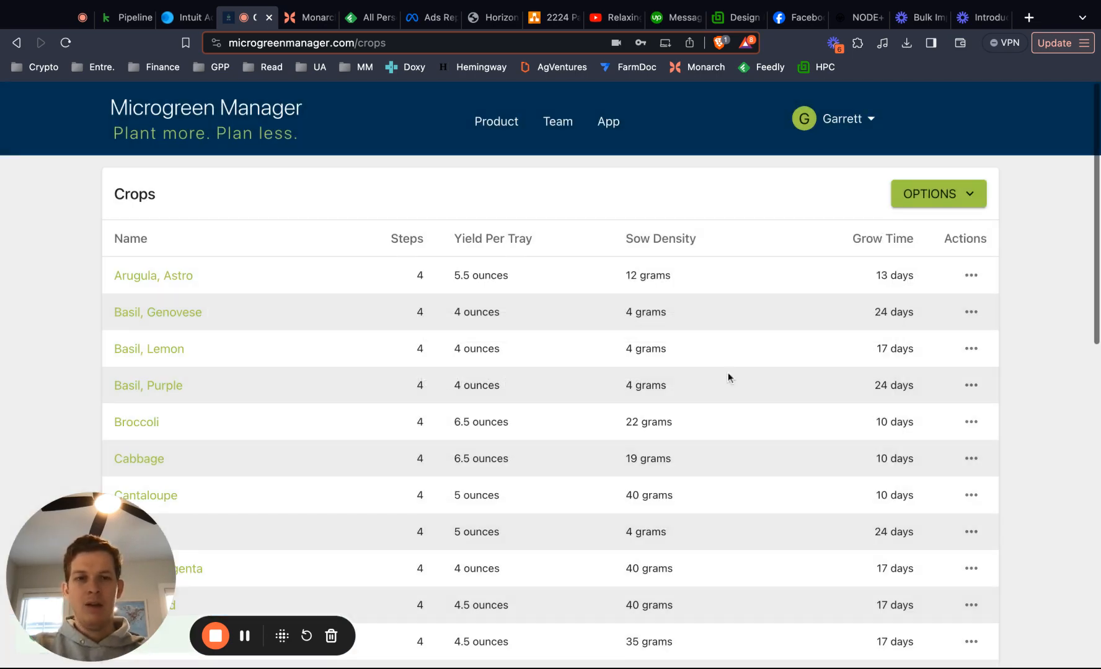
- Look through the full list of imported crops on the Crops page, from the first entry to the last
scroll(397, 411, down, 11)
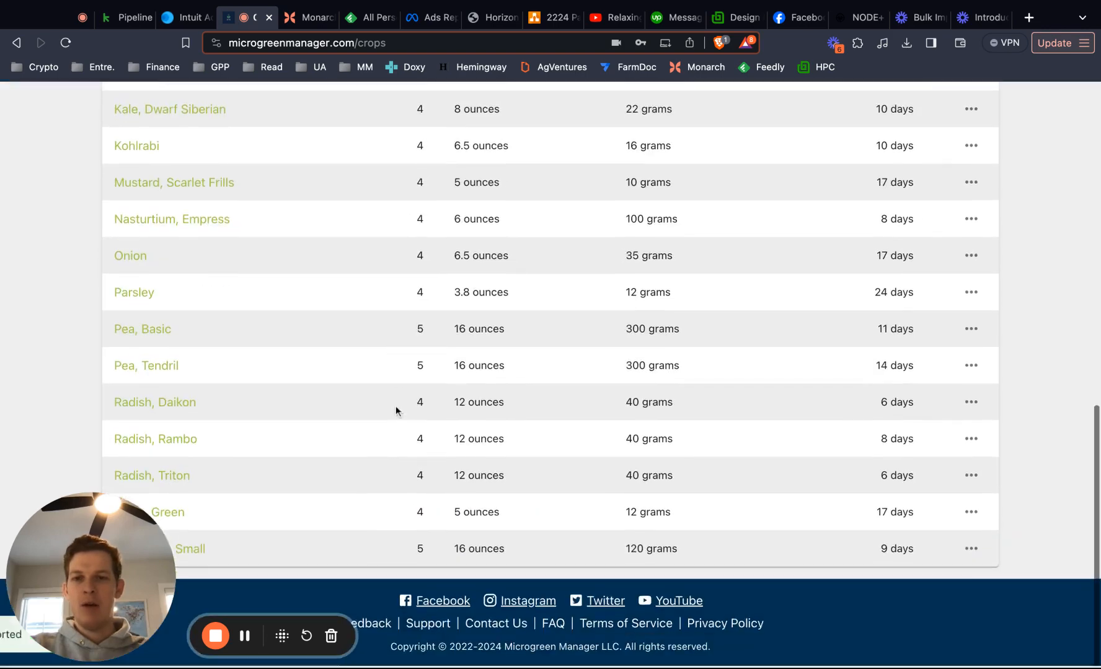
scroll(396, 411, up, 11)
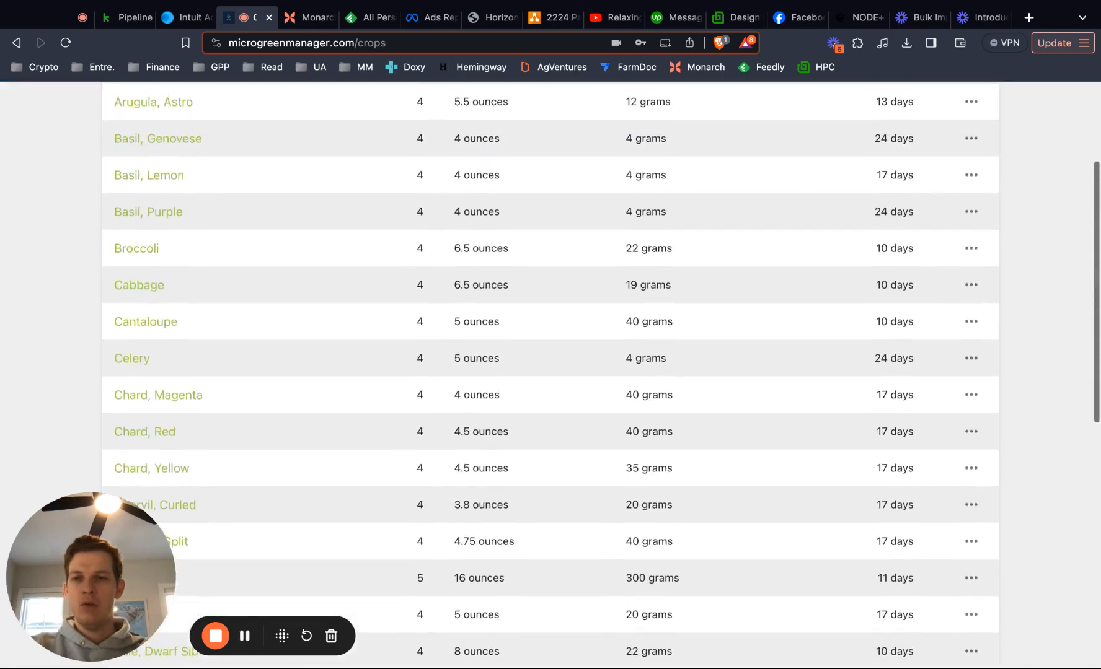
scroll(551, 371, up, 2)
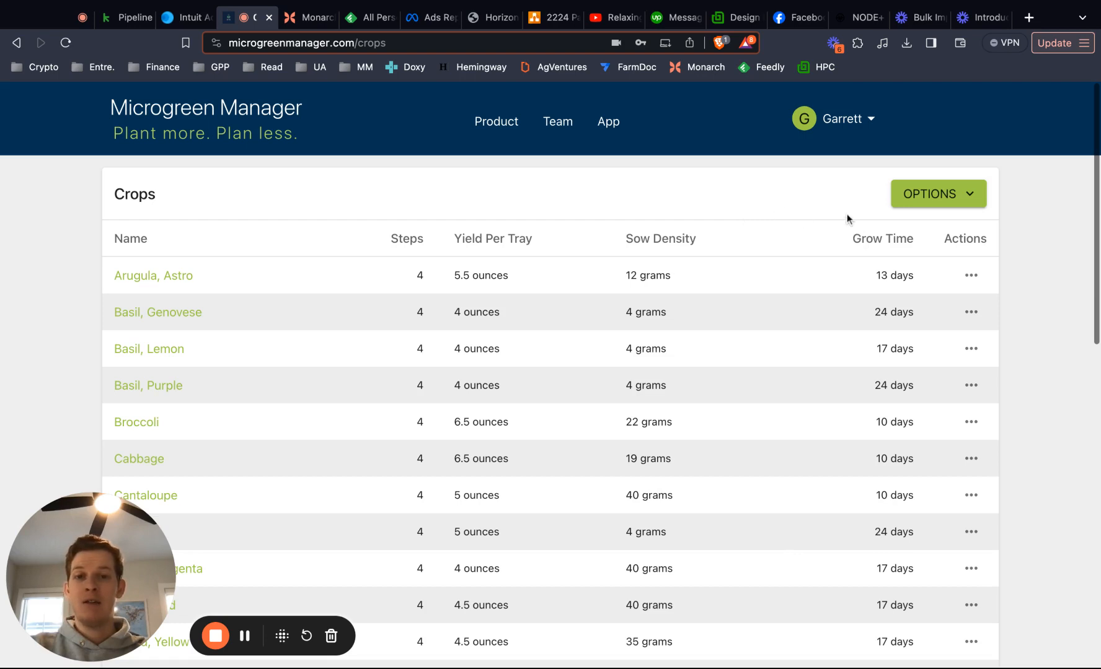
- Open the Arugula, Astro crop and examine its general details, sizes and growing steps
click(194, 281)
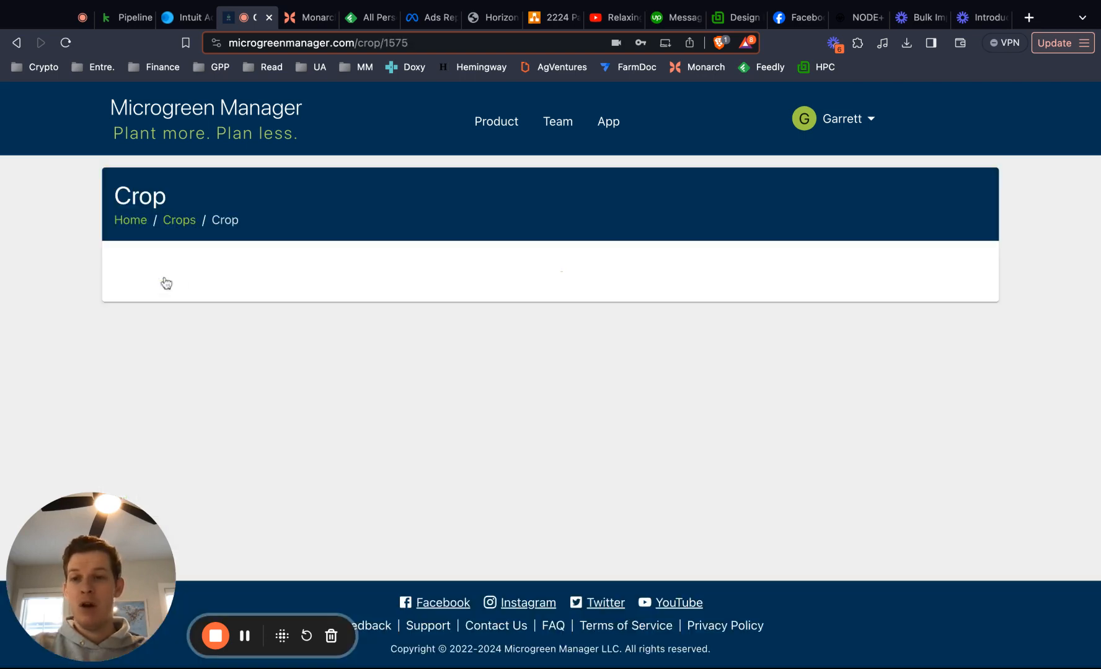
scroll(503, 389, down, 2)
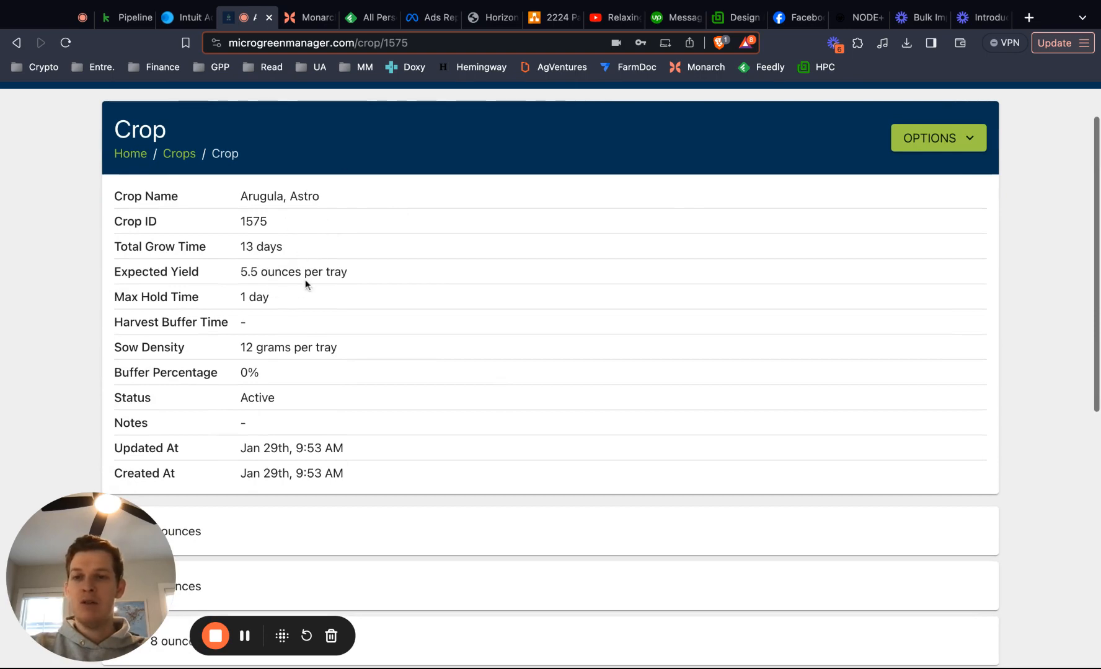
scroll(306, 279, down, 3)
scroll(312, 251, down, 5)
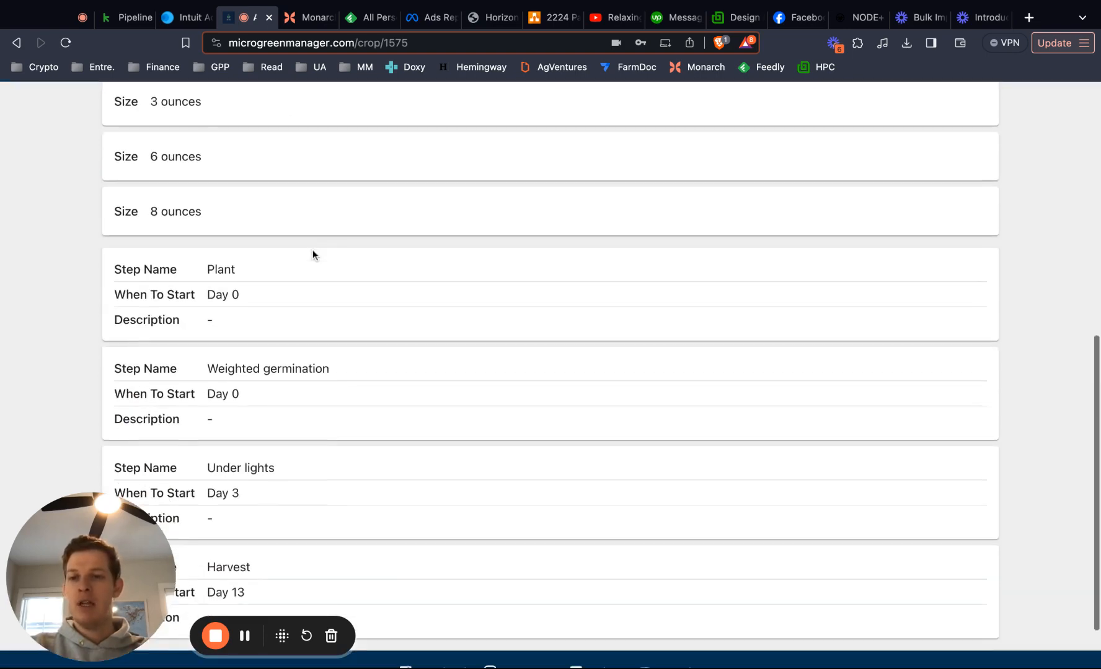
scroll(279, 217, up, 1)
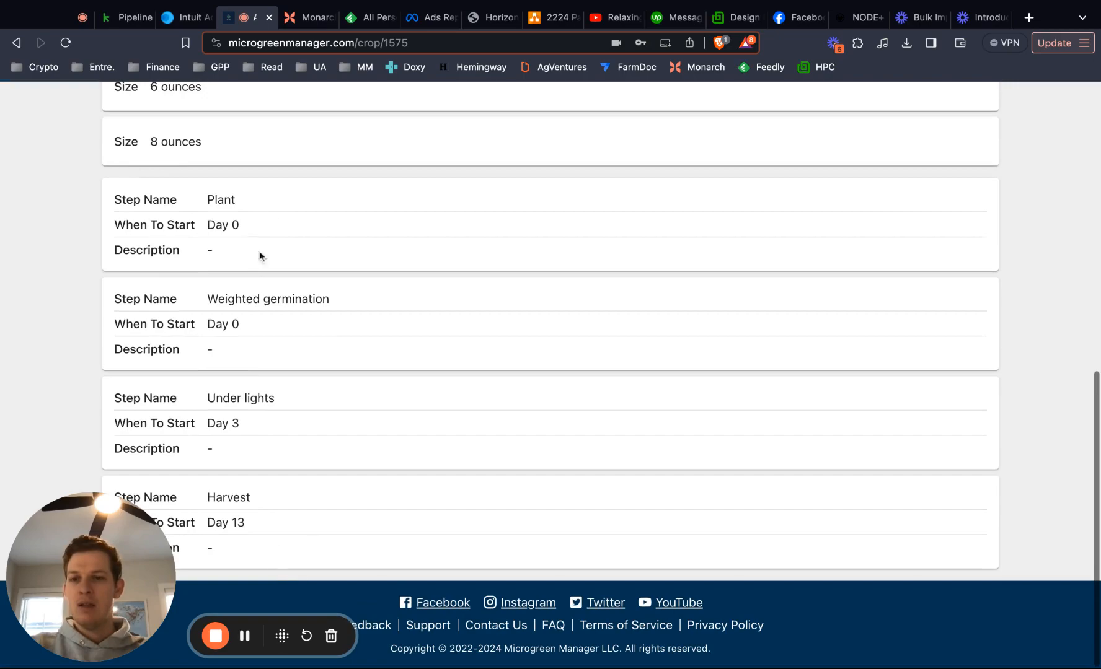